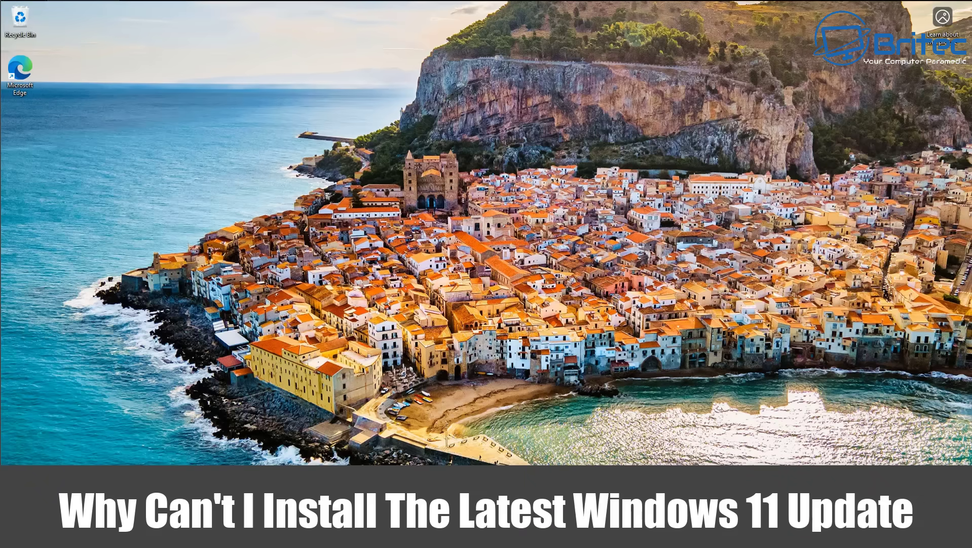
Step: Run winver to check the installed Windows version and build, and close the version information
left_click(375, 536)
type("w")
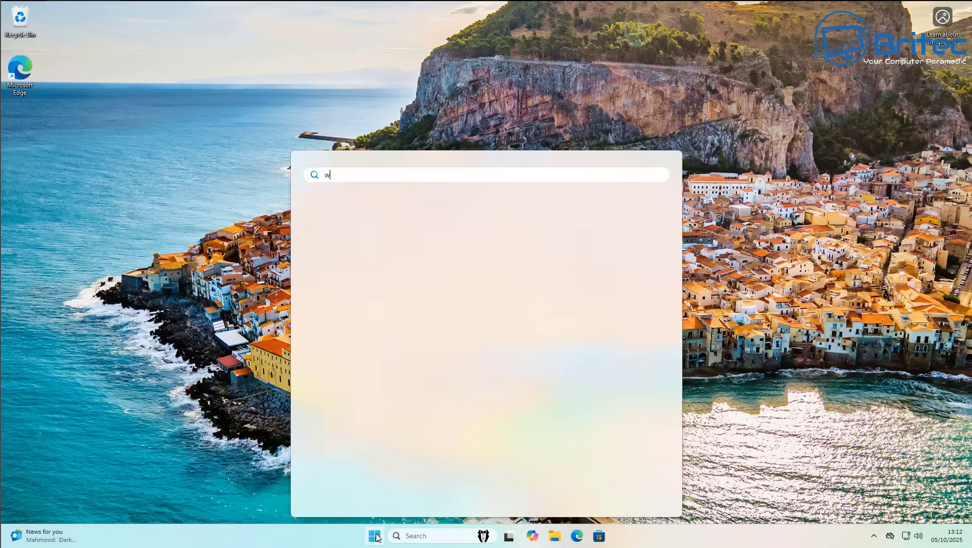
type("inver")
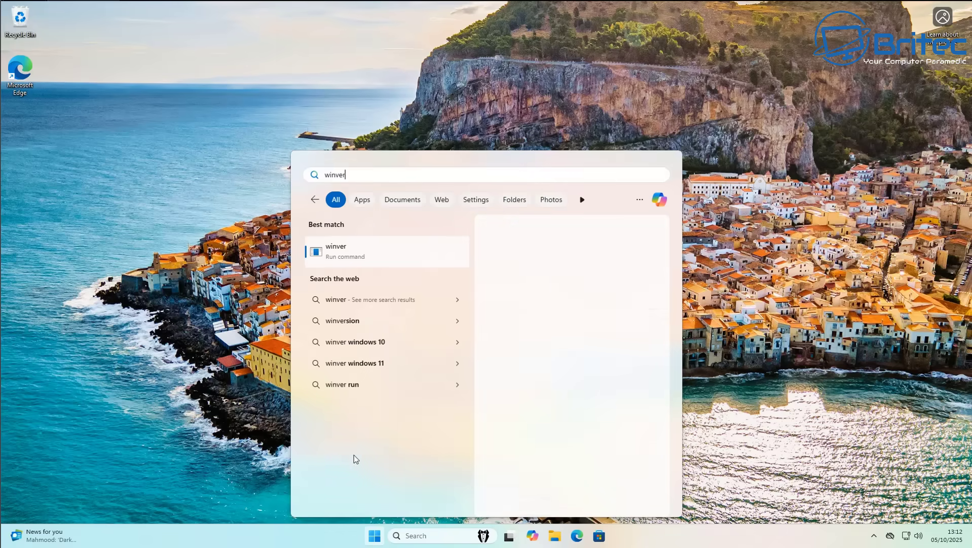
left_click(339, 250)
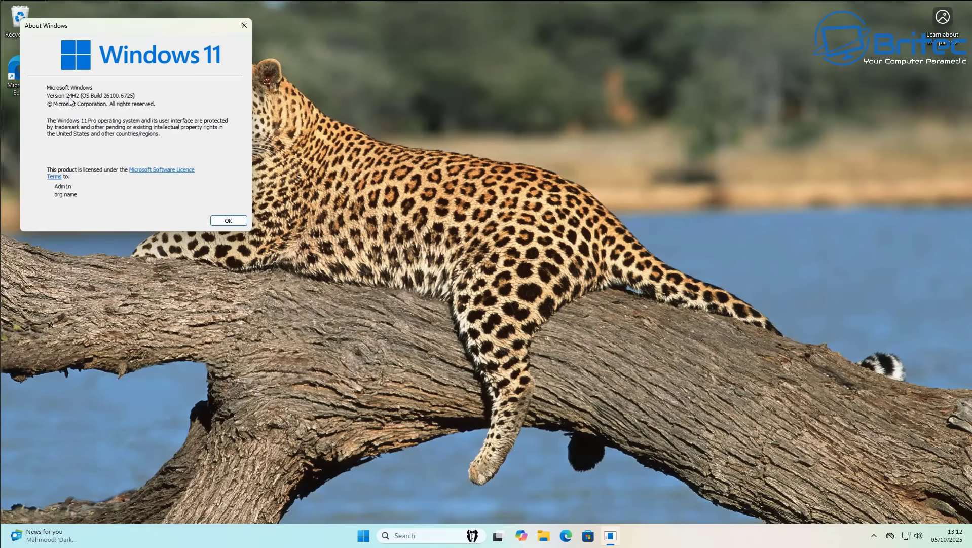
left_click(222, 221)
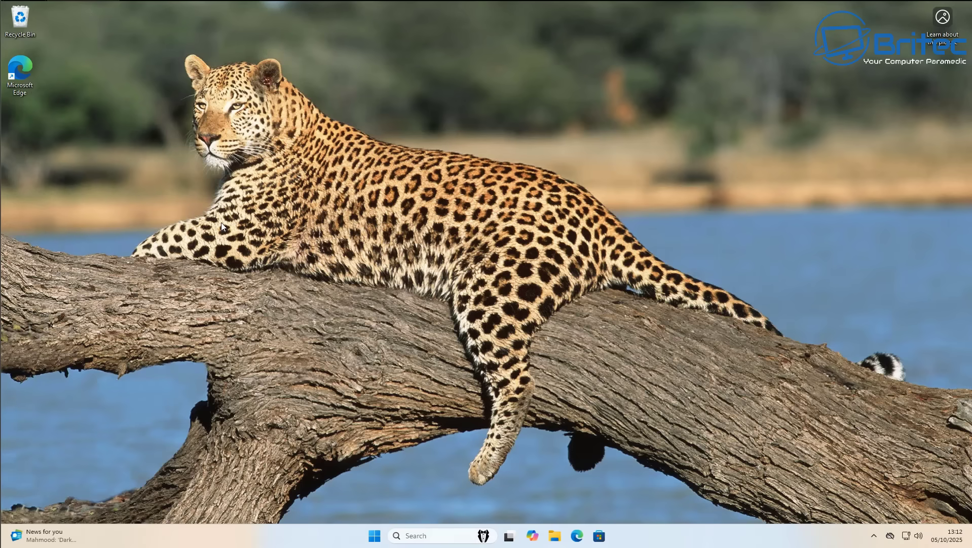
Step: Check for updates on the Windows Update page in Settings, and close Settings
left_click(377, 540)
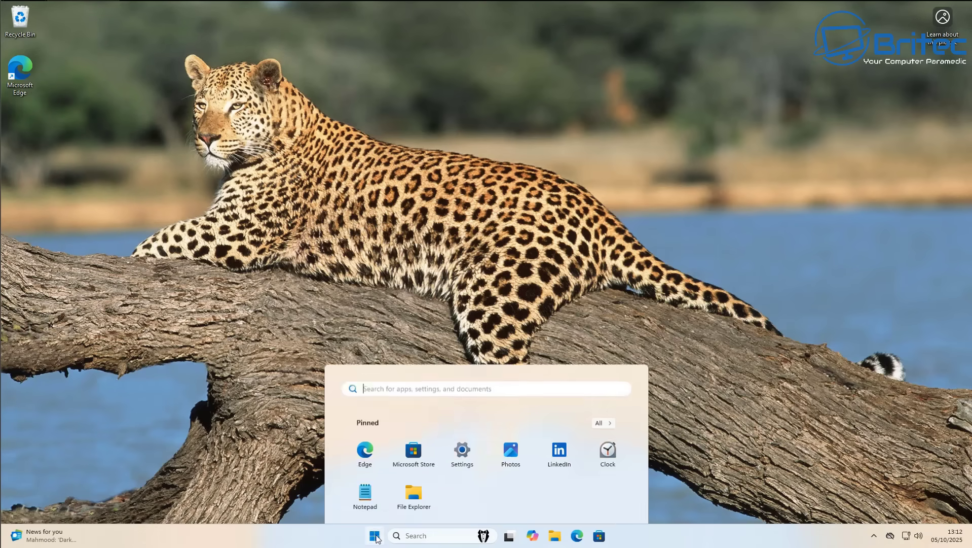
left_click(463, 238)
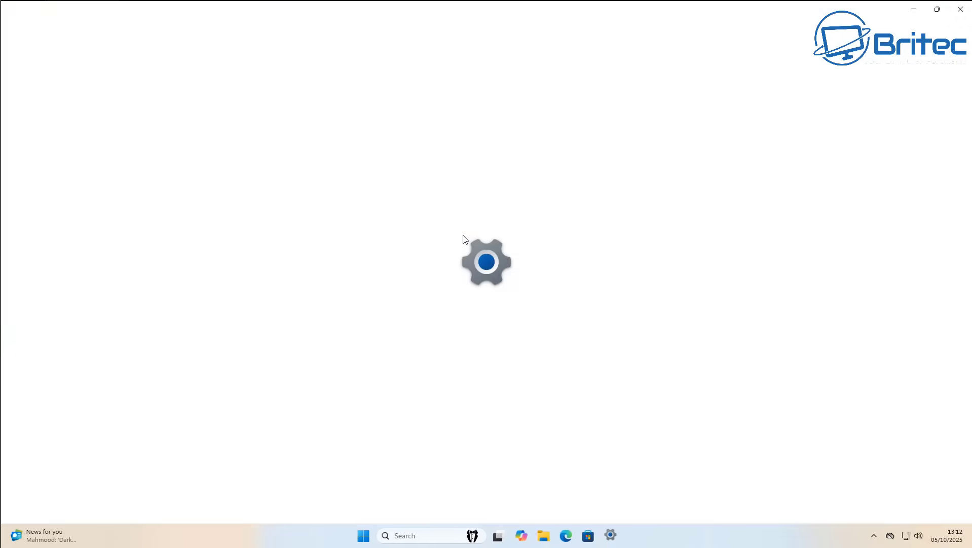
left_click(60, 306)
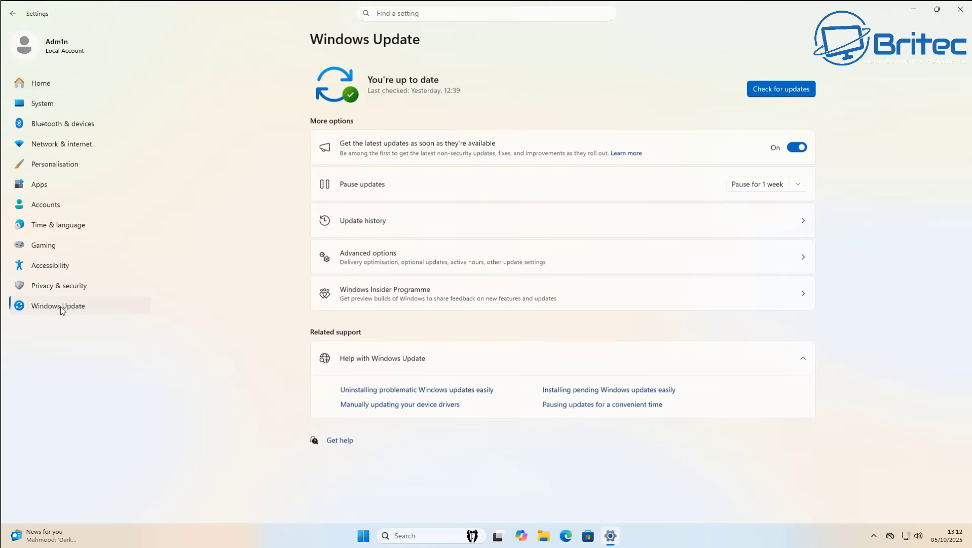
left_click(768, 94)
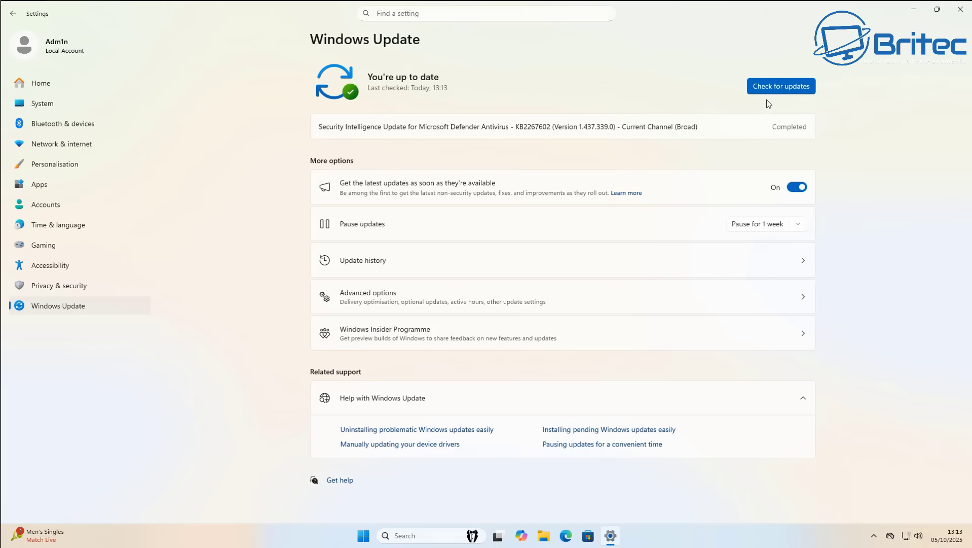
left_click(774, 88)
left_click(961, 10)
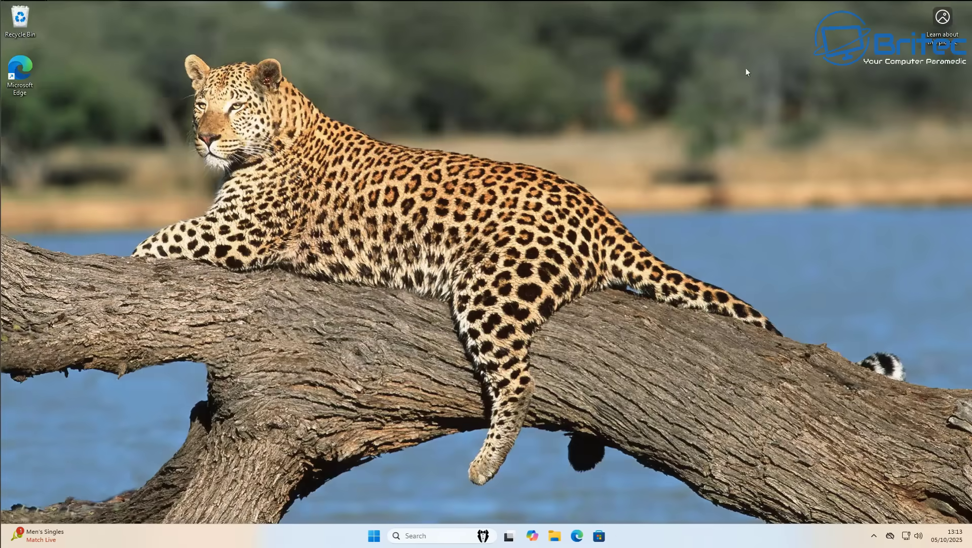
Step: Find and open the Local Group Policy Editor, enlarging its window and widening the policy tree
left_click(376, 533)
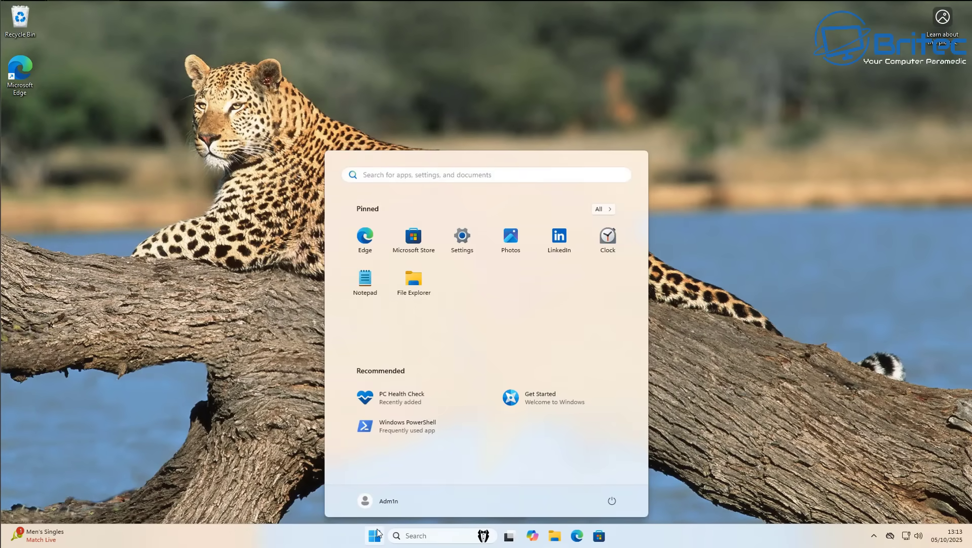
type("group")
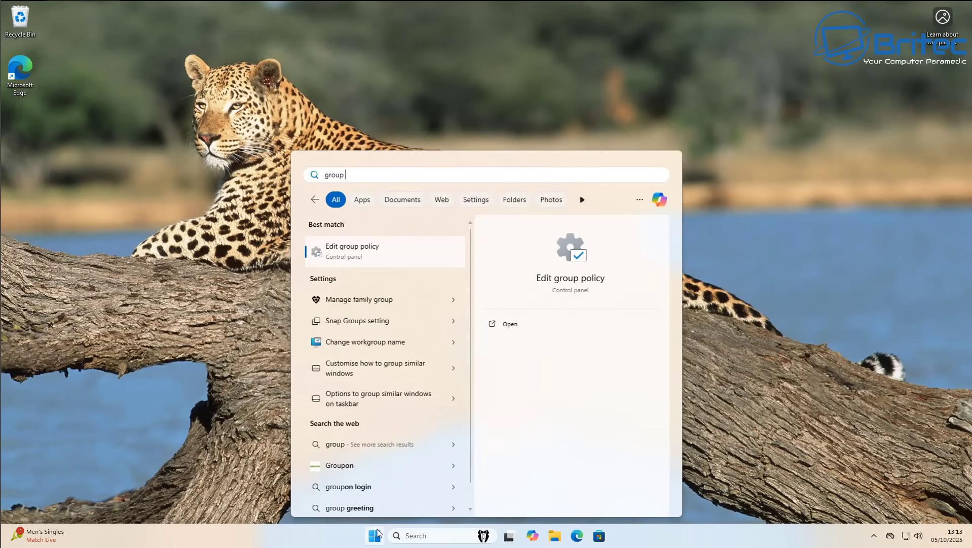
type(" policy")
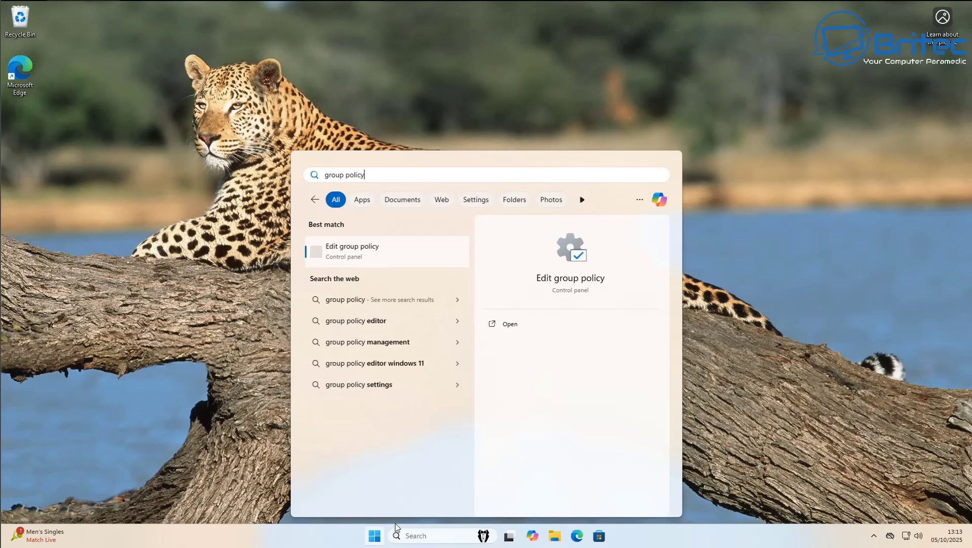
left_click(358, 251)
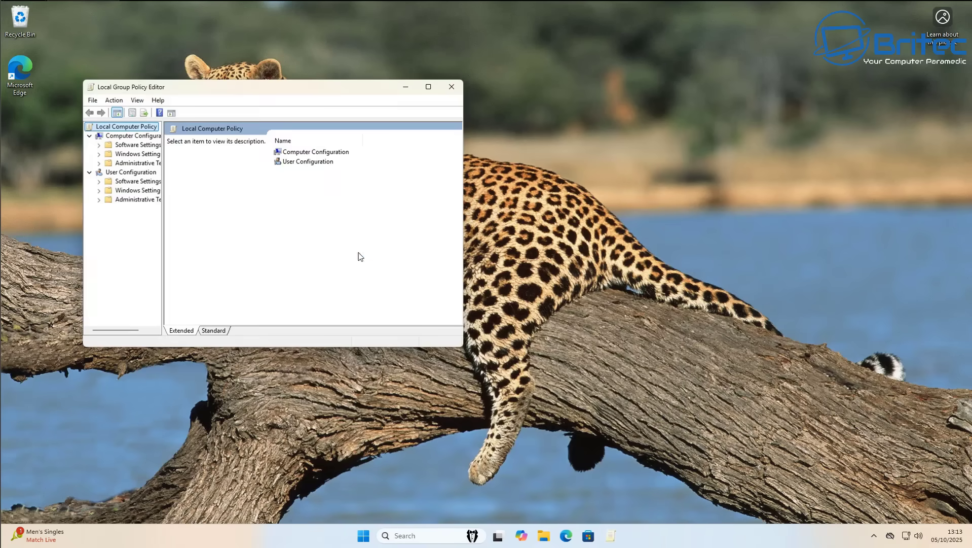
left_click_drag(462, 348, 820, 473)
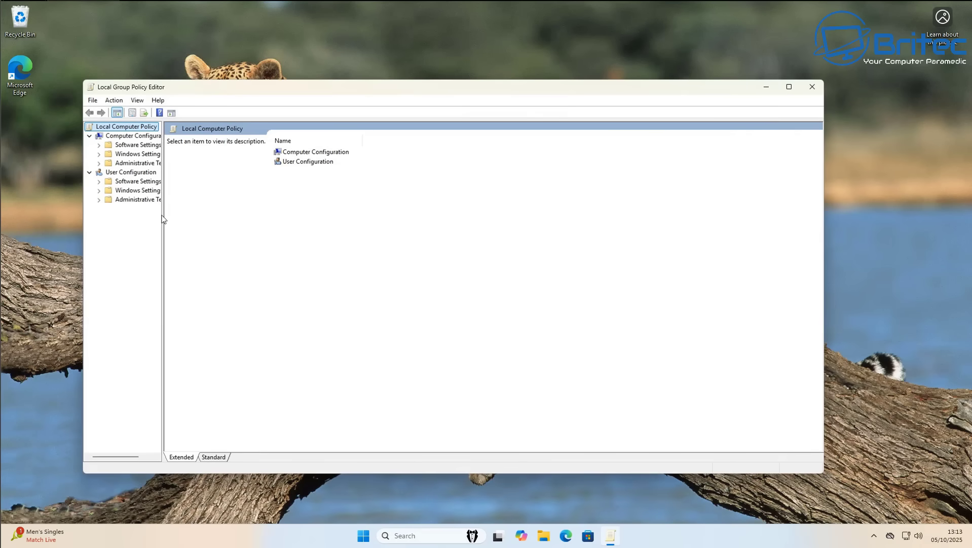
left_click_drag(163, 214, 201, 215)
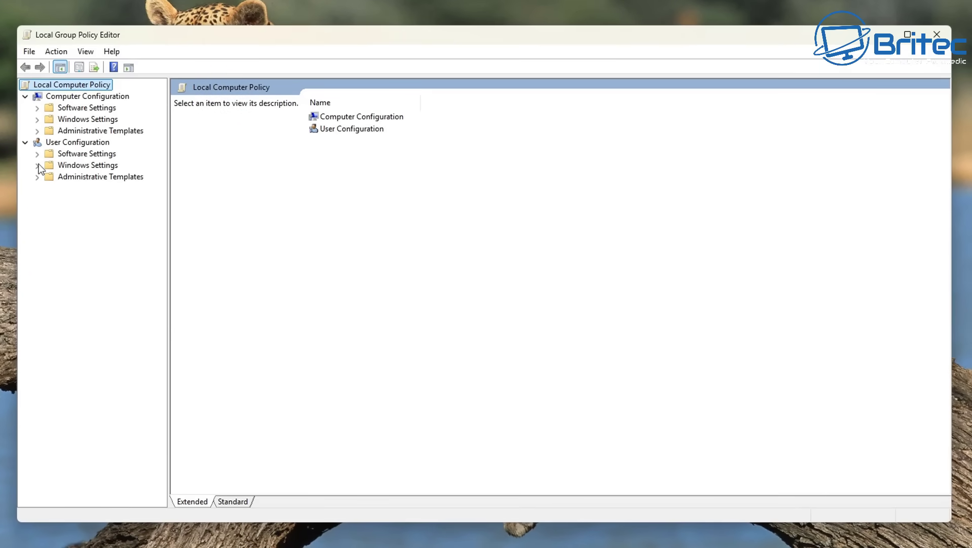
Step: Expand Administrative Templates under Computer Configuration in the policy tree, including its Windows Components folder
left_click(76, 96)
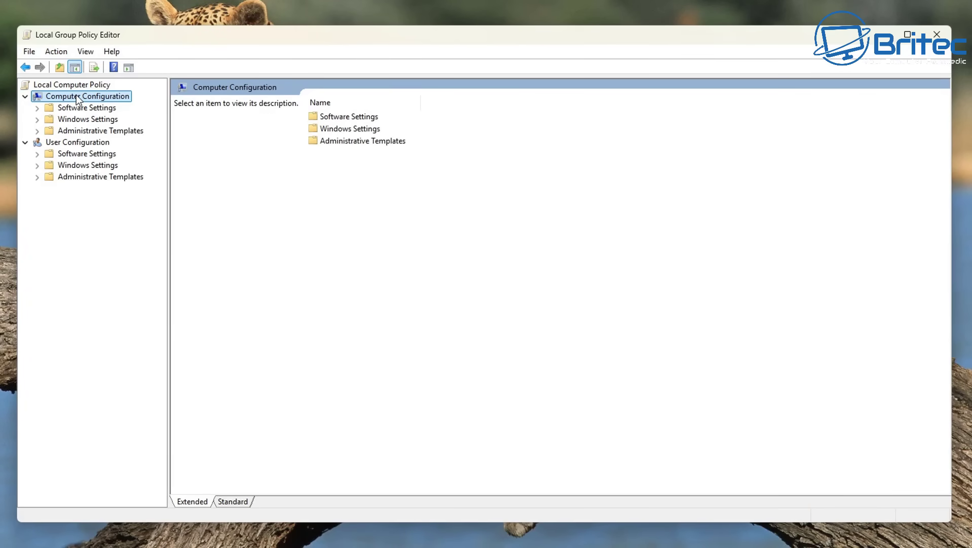
left_click(81, 133)
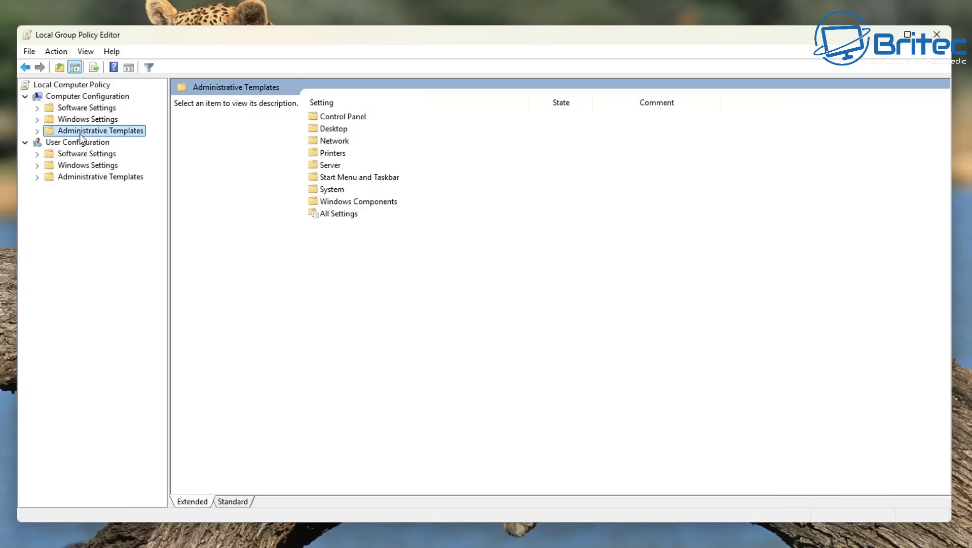
left_click(37, 133)
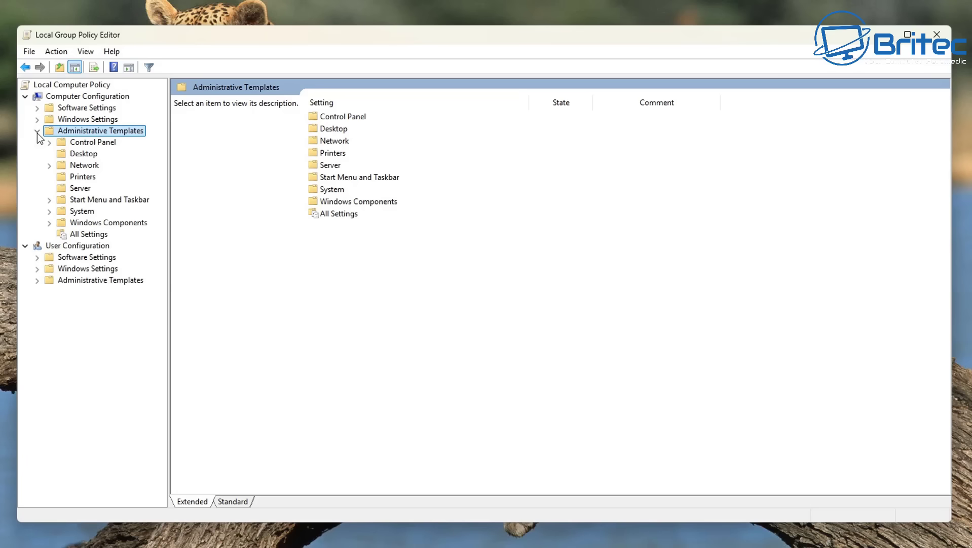
left_click(90, 223)
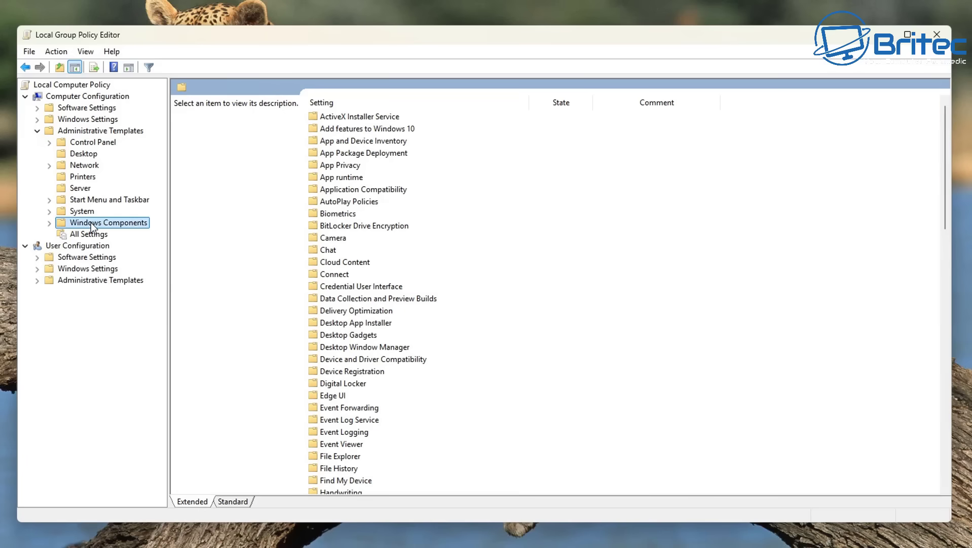
left_click(48, 222)
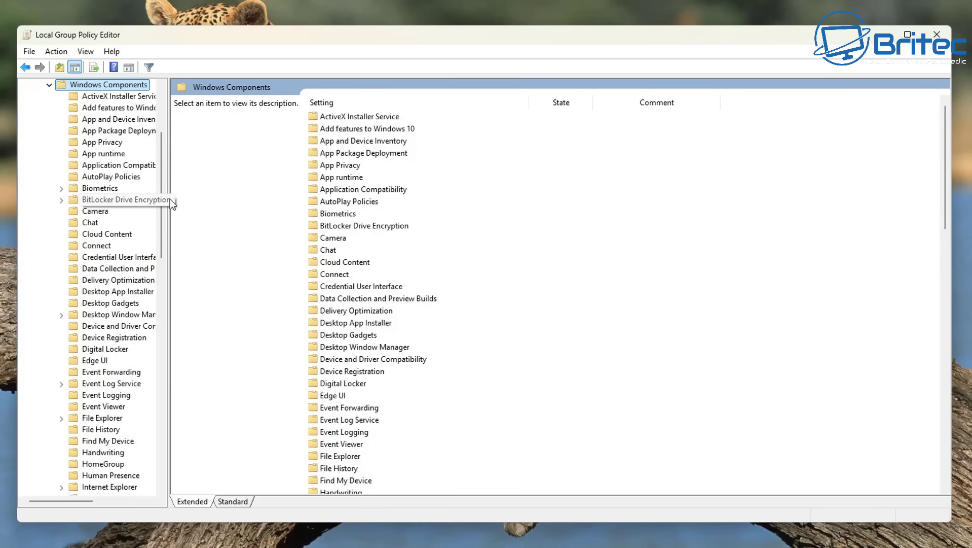
Step: Open the "Manage updates offered from Windows Update" folder within the Windows Update policies
left_click_drag(170, 201, 224, 198)
left_click_drag(217, 147, 222, 374)
left_click(123, 416)
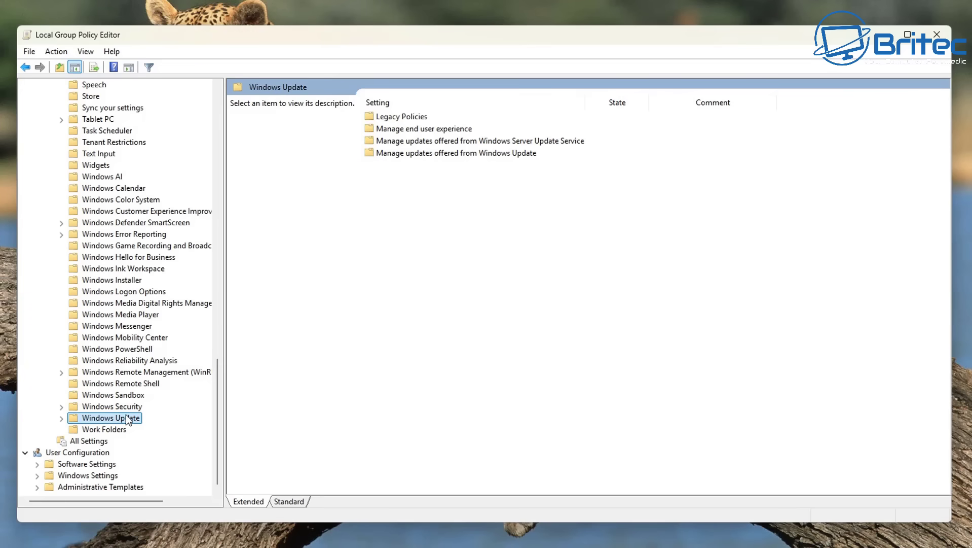
left_click(451, 154)
left_click(451, 157)
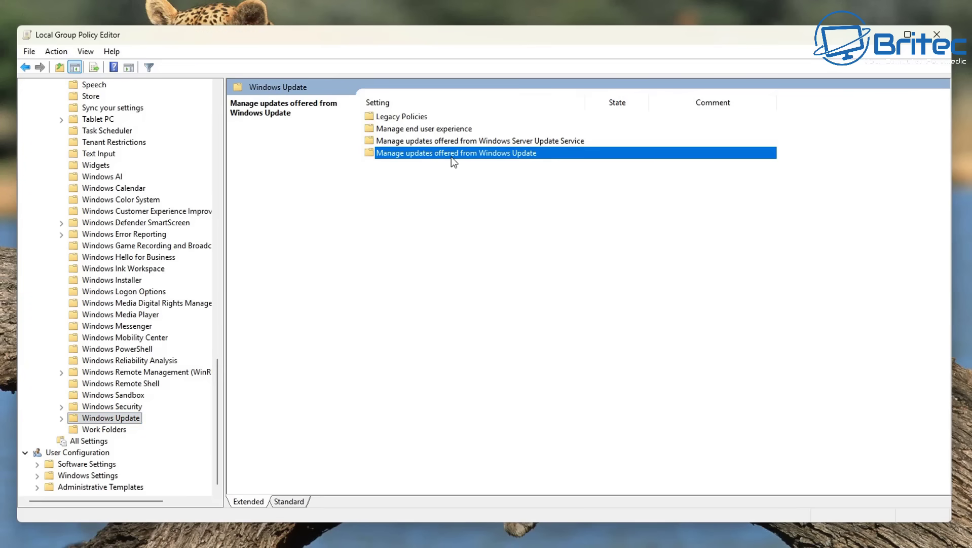
double_click(451, 157)
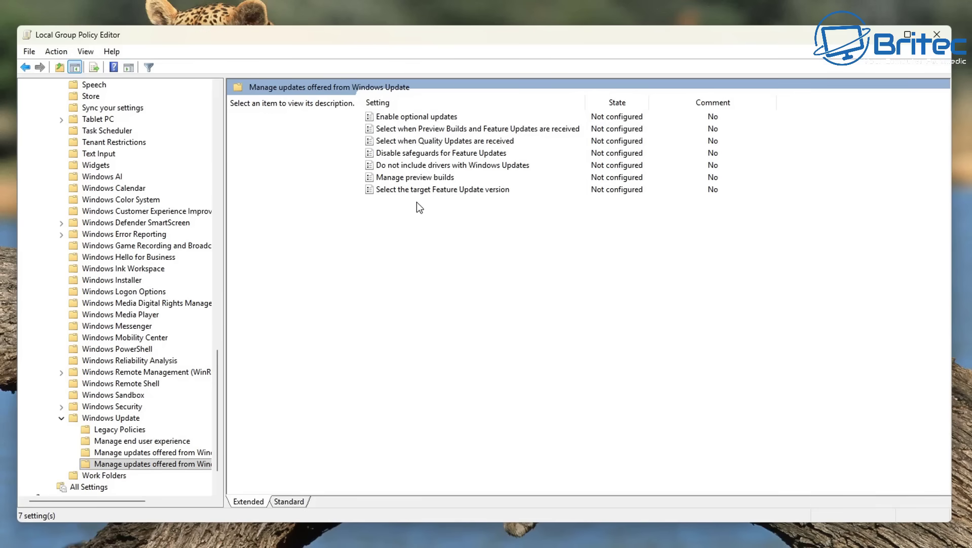
Step: Enable "Select the target Feature Update version" with product version Windows 11 and target version 25H2, apply it and close the policy editor
double_click(444, 190)
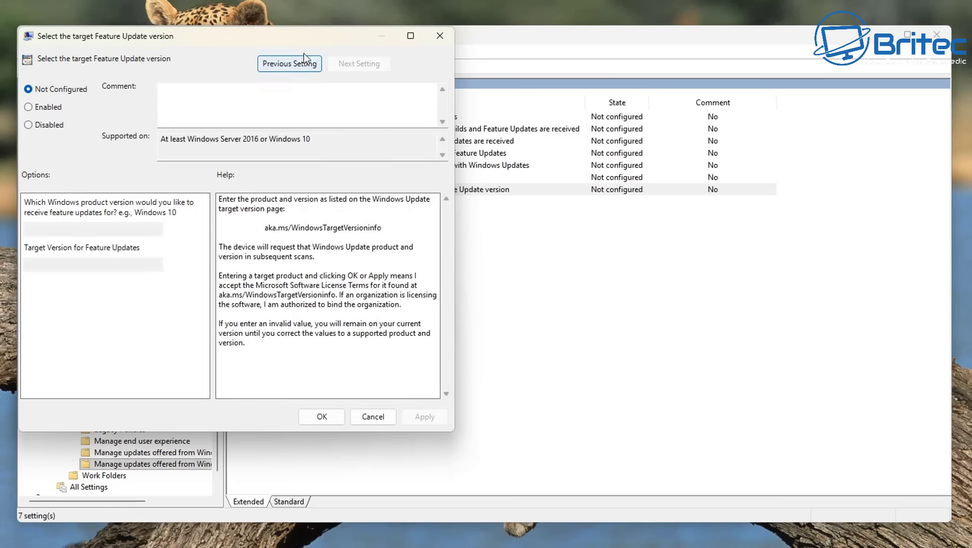
left_click_drag(276, 34, 539, 73)
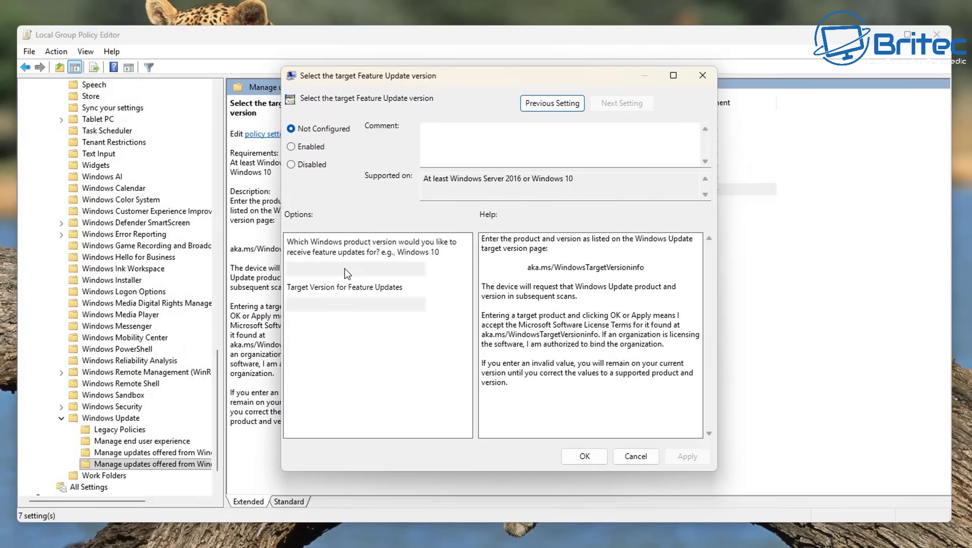
left_click(293, 147)
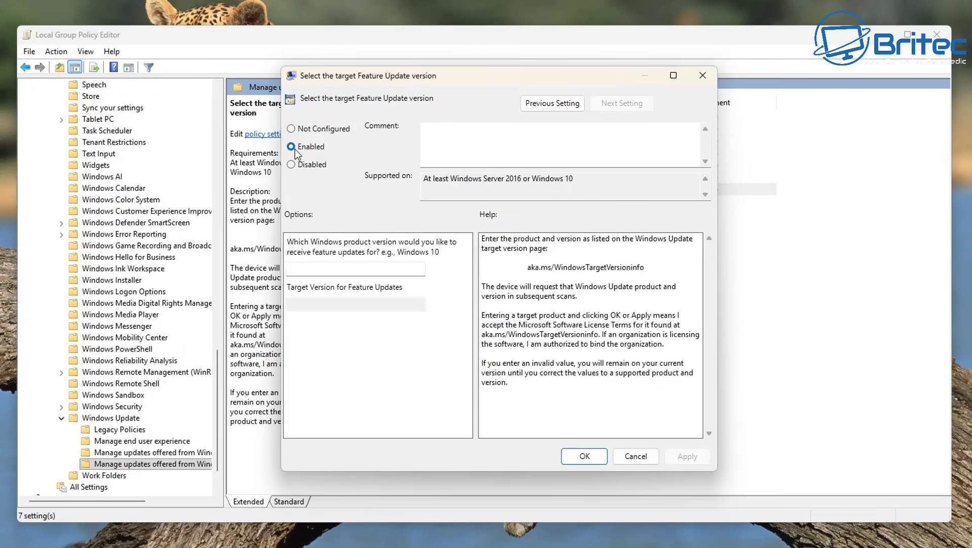
left_click(315, 270)
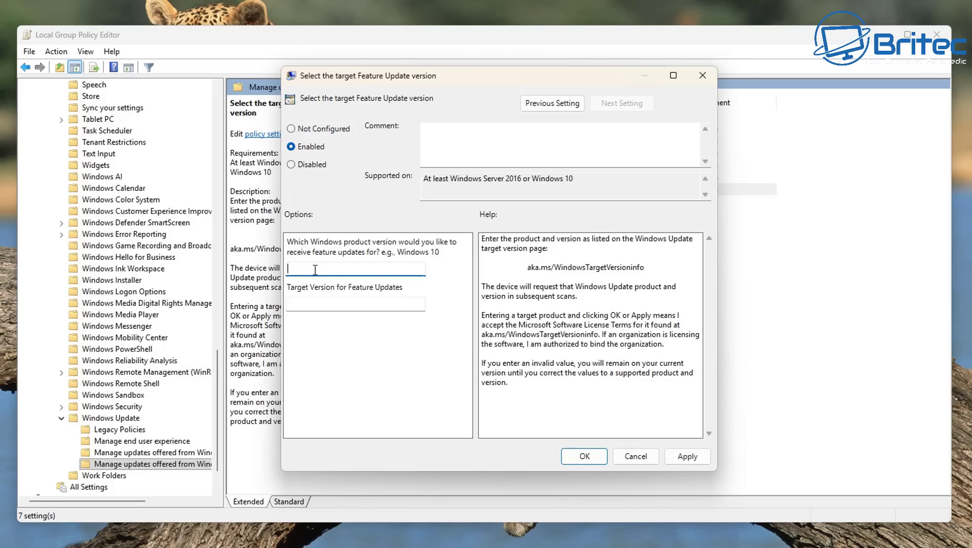
type("Windows 11")
left_click(308, 304)
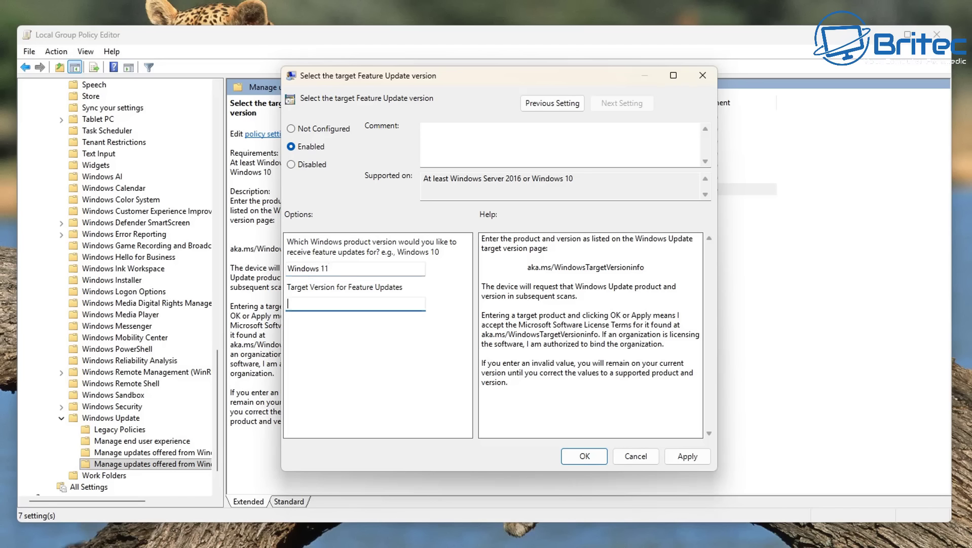
type("25H2")
left_click(682, 458)
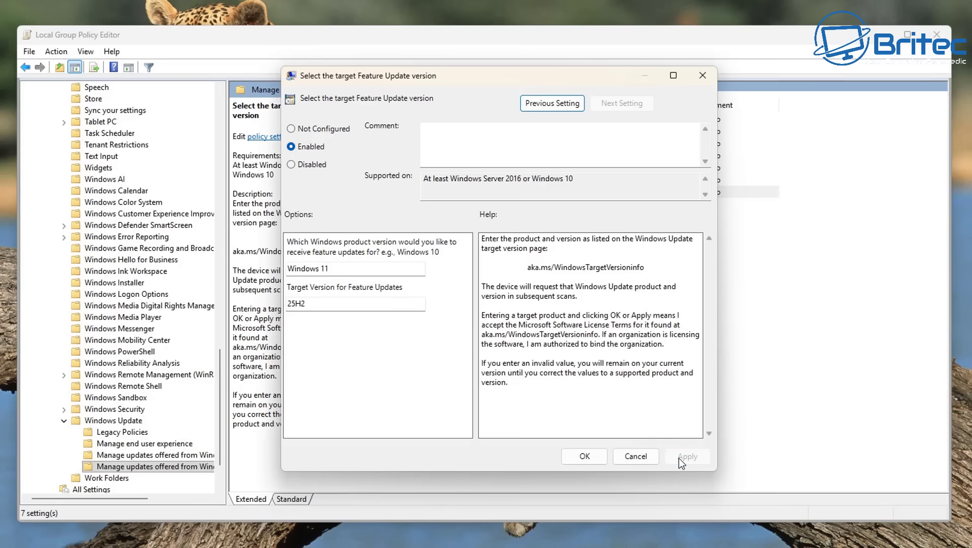
left_click(585, 456)
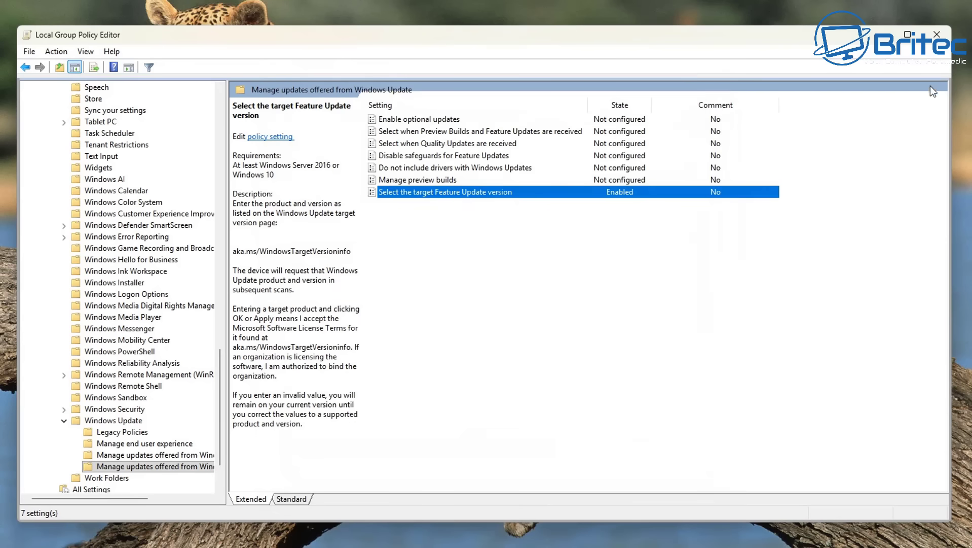
left_click(938, 40)
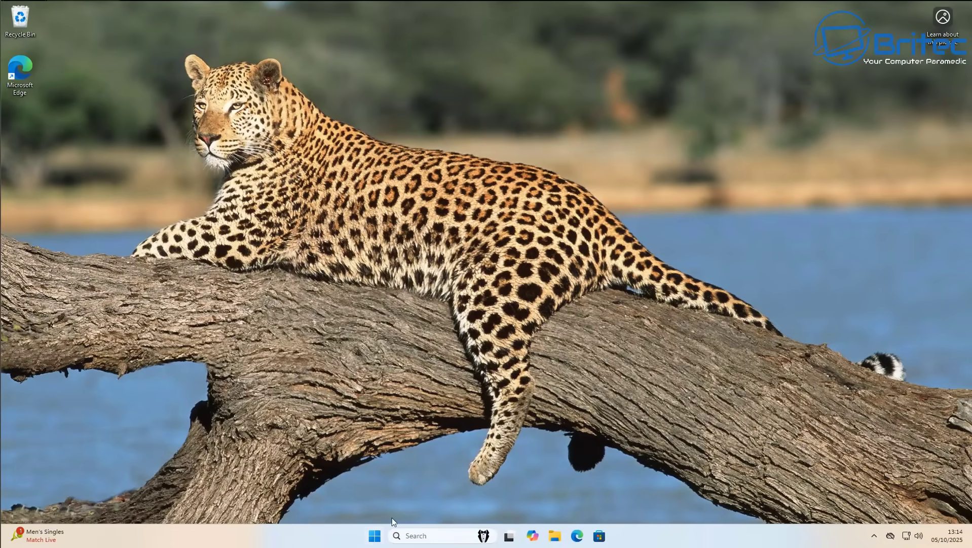
Step: Restart the computer
left_click(374, 536)
left_click(612, 500)
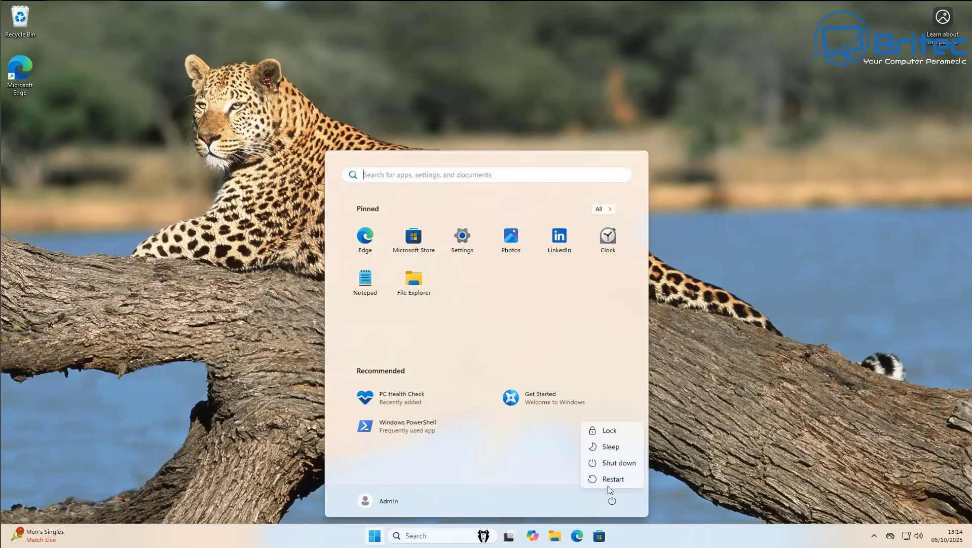
left_click(608, 483)
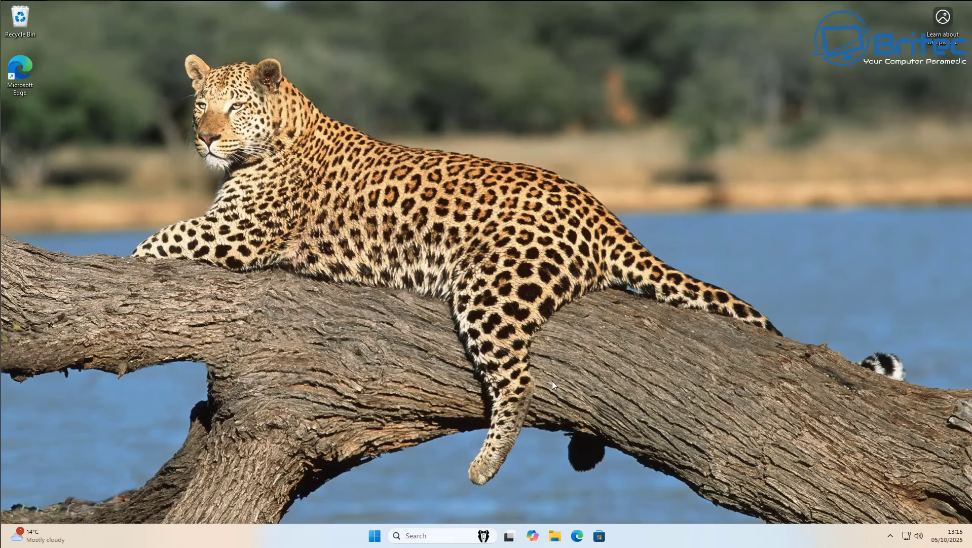
Step: Check for updates in Windows Update settings and restart the computer to finish installing Windows 11, version 25H2
left_click(375, 536)
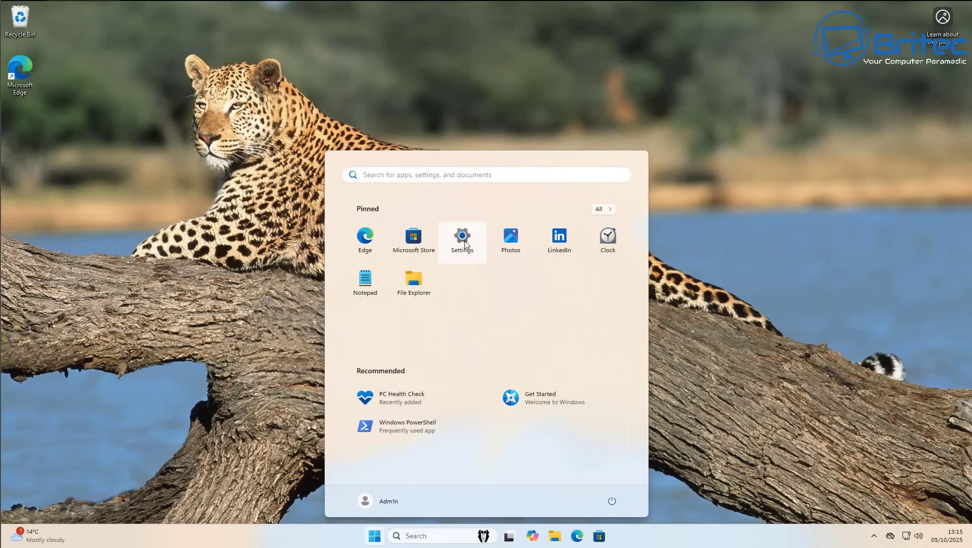
left_click(463, 239)
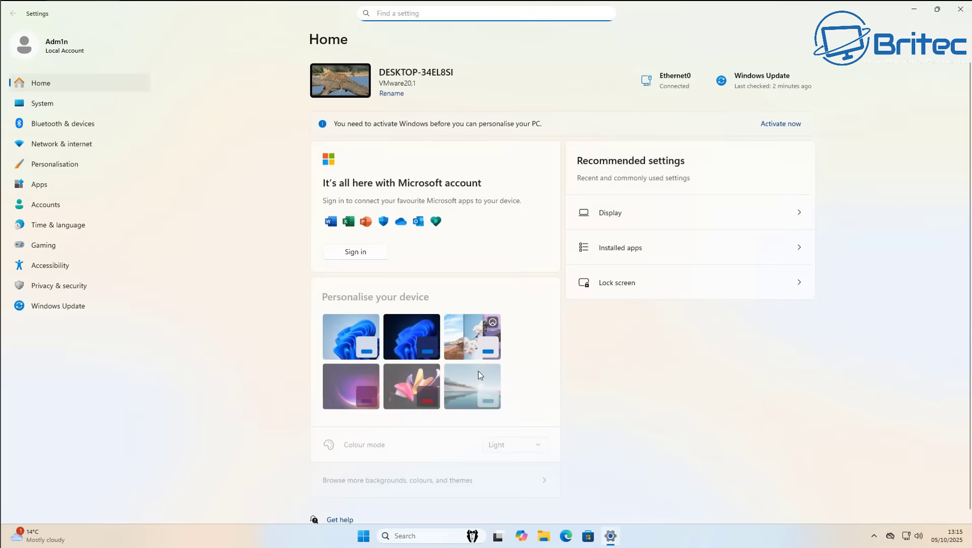
left_click(32, 307)
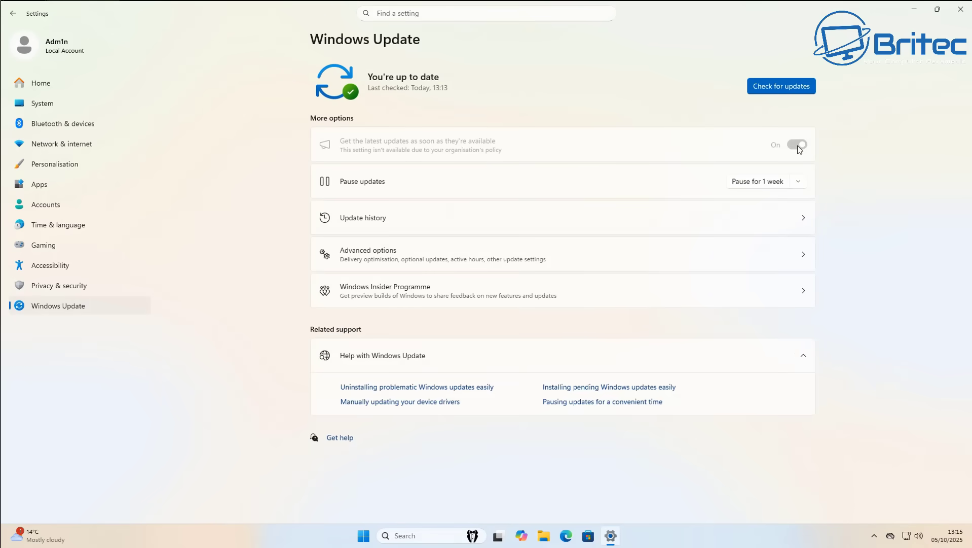
left_click(796, 87)
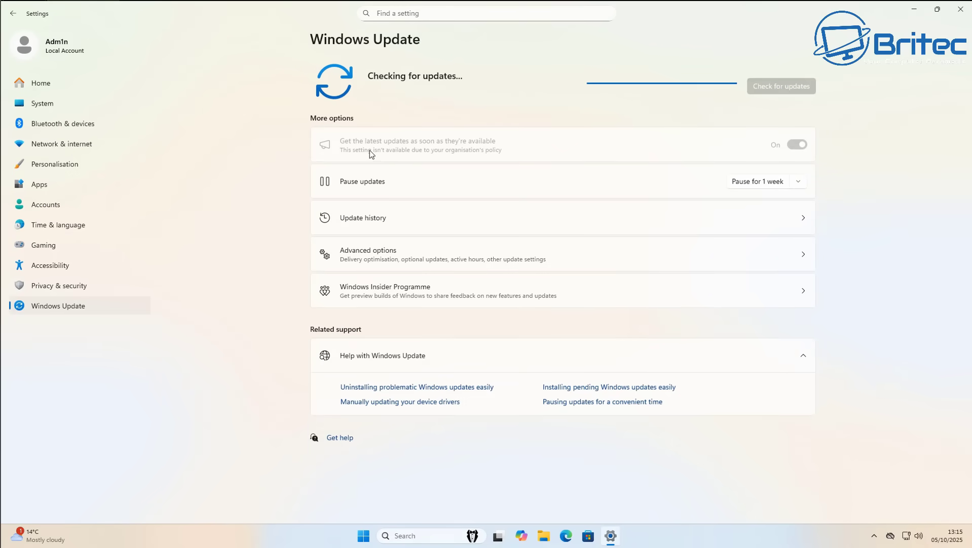
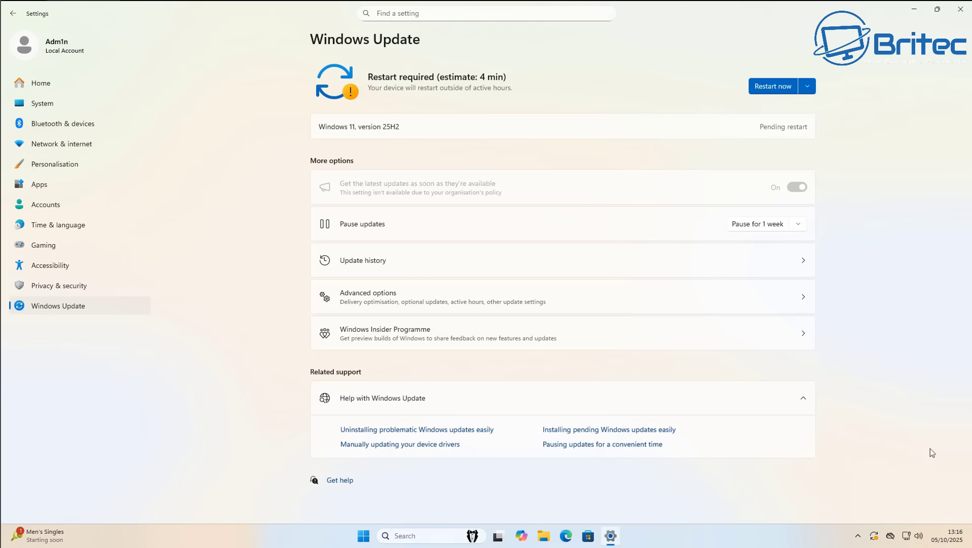
left_click(773, 86)
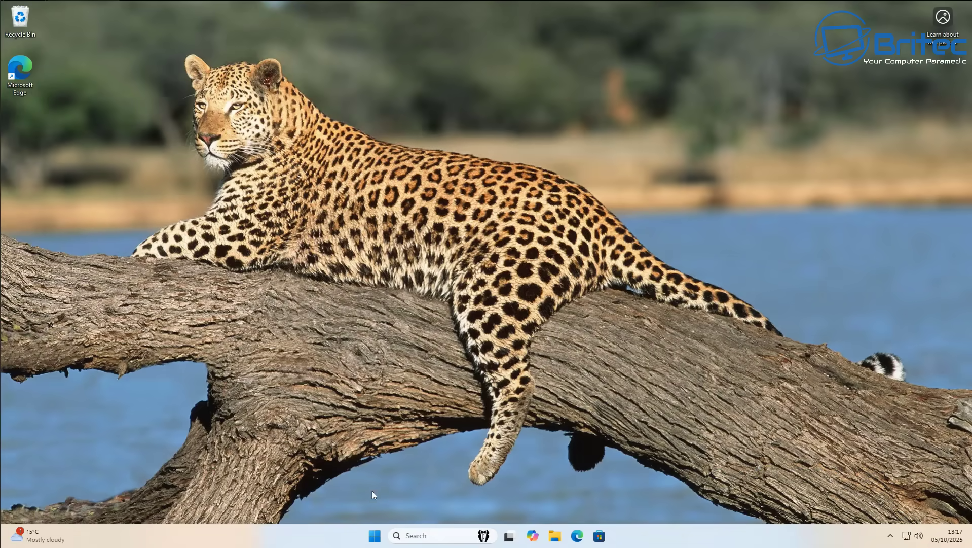
Step: Reopen the Windows Update settings after the restart and check for further updates
left_click(378, 533)
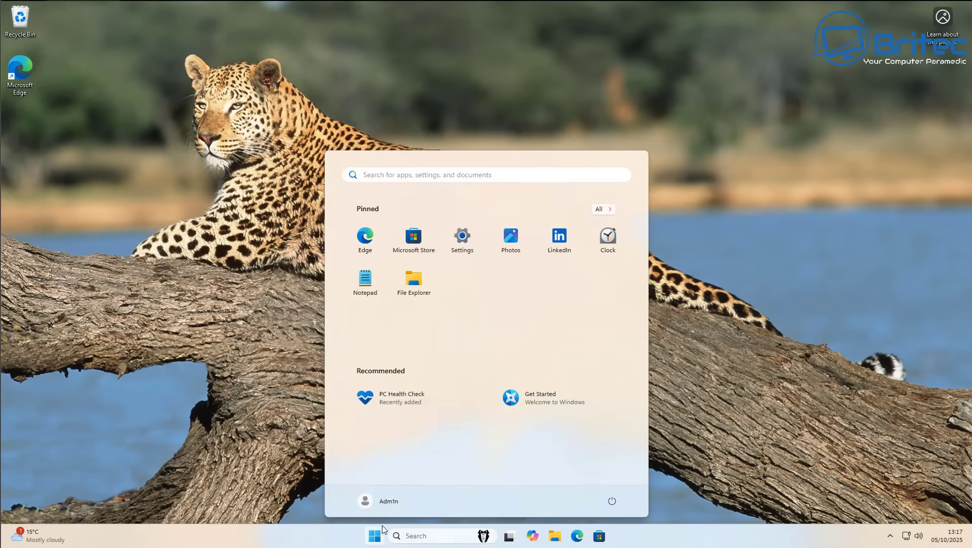
left_click(463, 242)
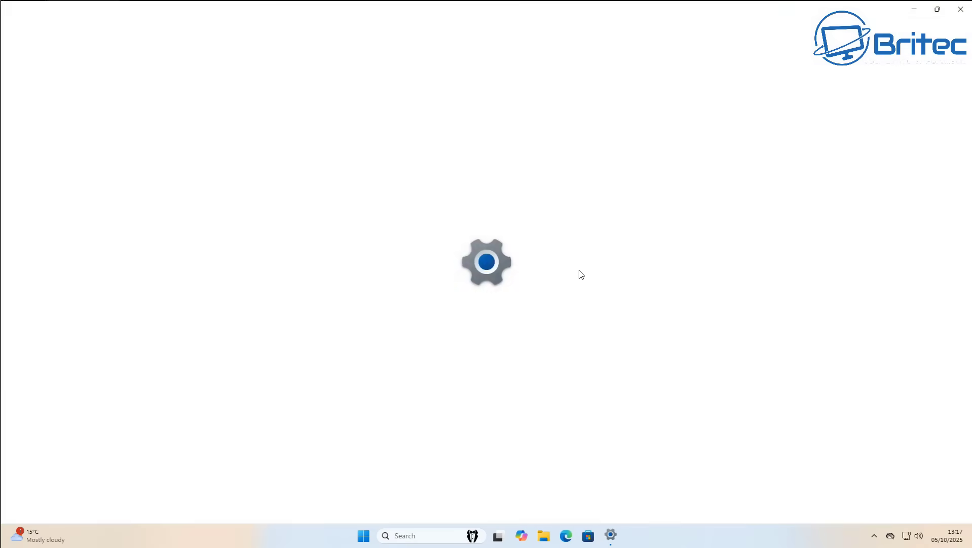
left_click(59, 303)
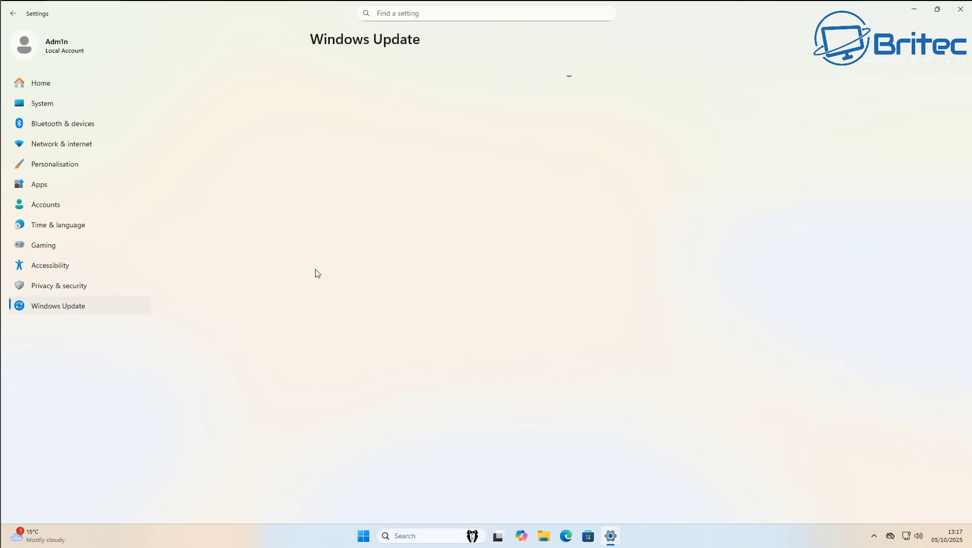
left_click(762, 90)
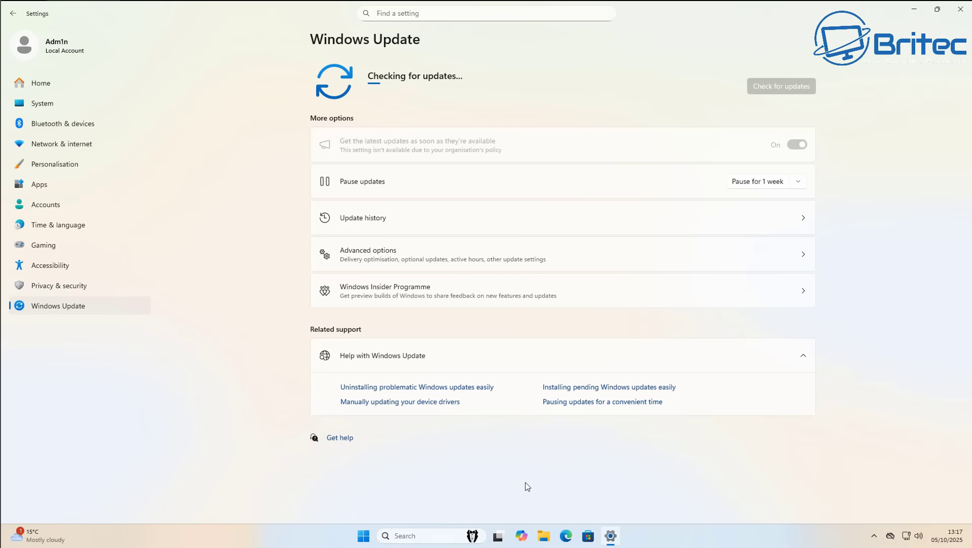
Step: Run winver to check the installed Windows version, then close its dialog and minimize Settings
left_click(361, 536)
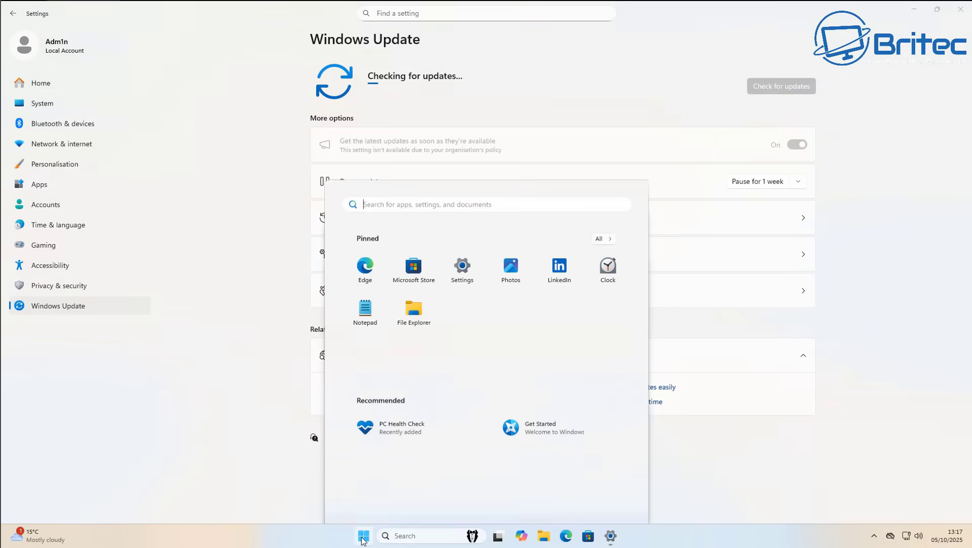
type("winver")
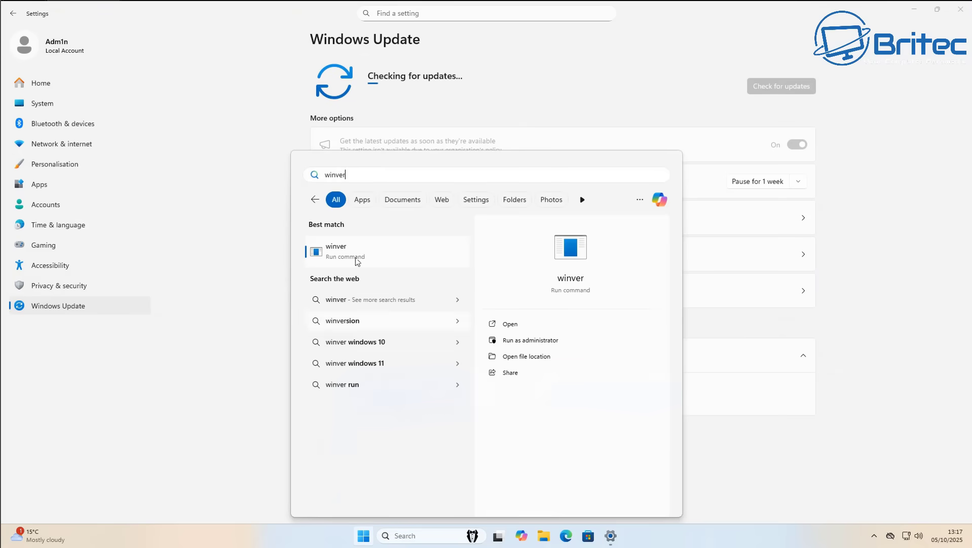
left_click(335, 252)
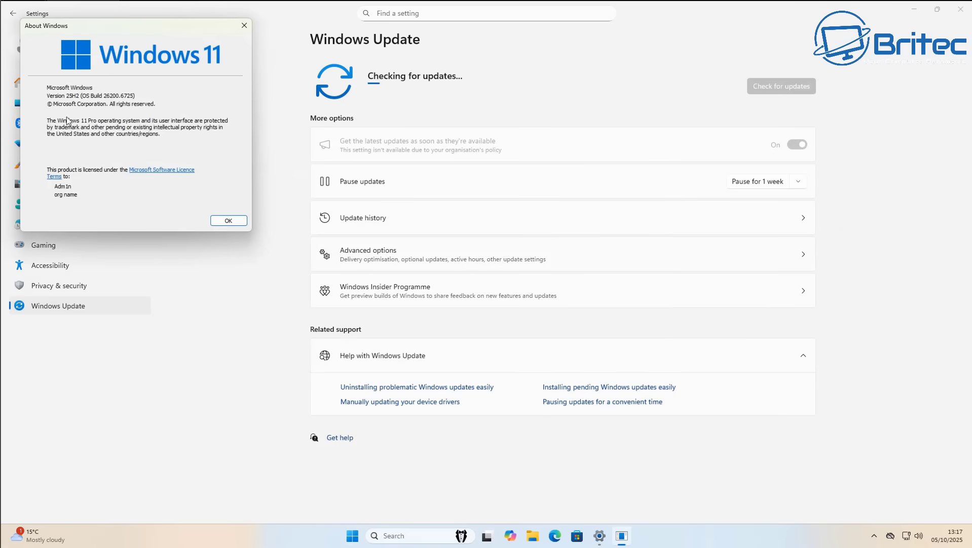
left_click(226, 221)
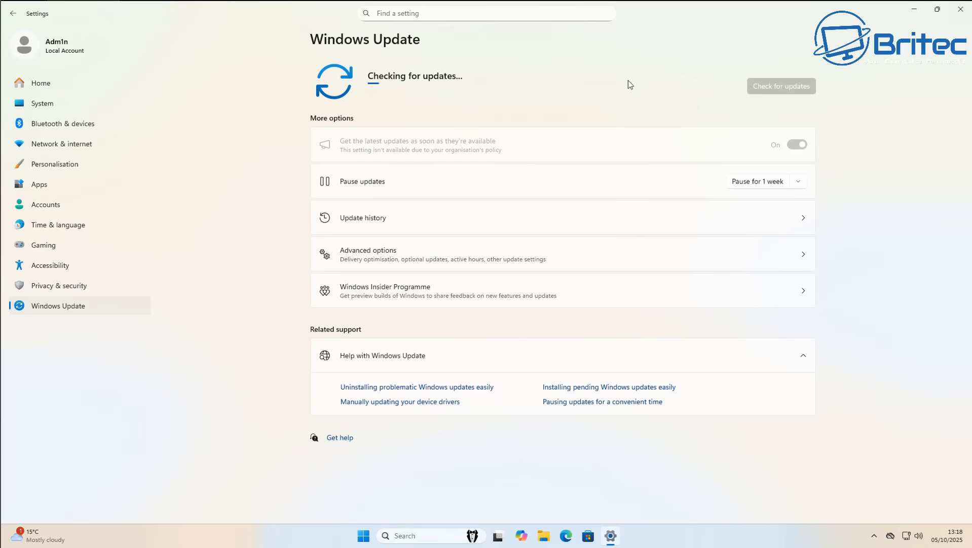
left_click(916, 11)
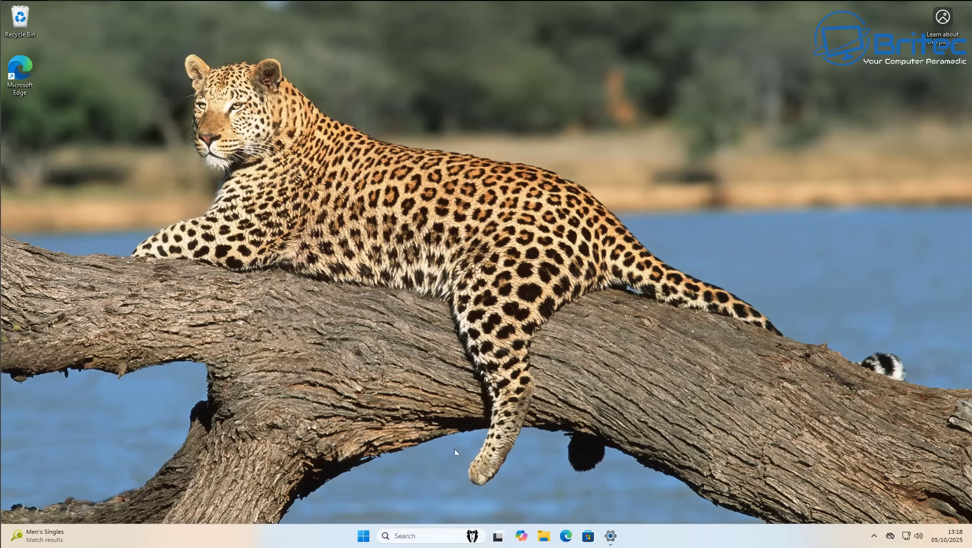
Step: Open the Local Group Policy Editor, enlarge its window and widen the policy tree so folder names are readable
left_click(363, 536)
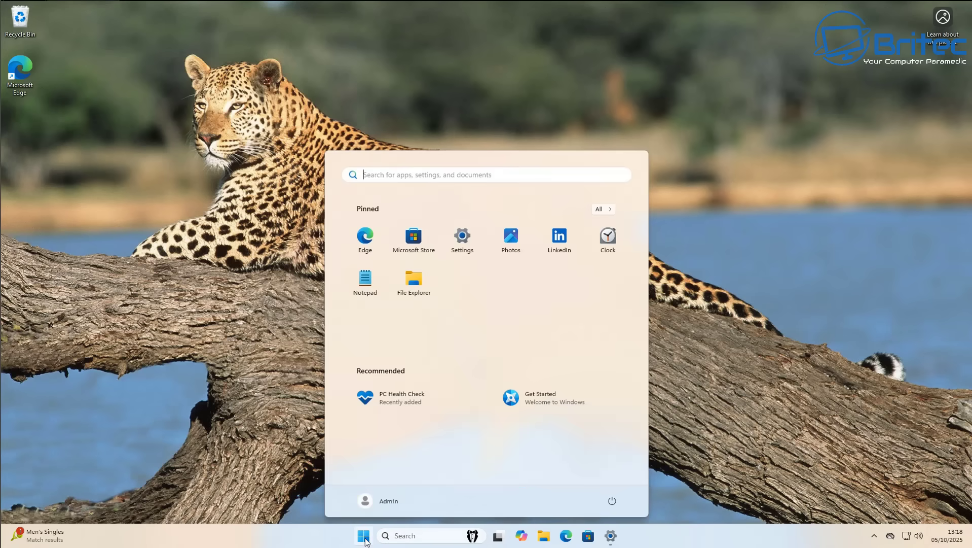
type("gpo")
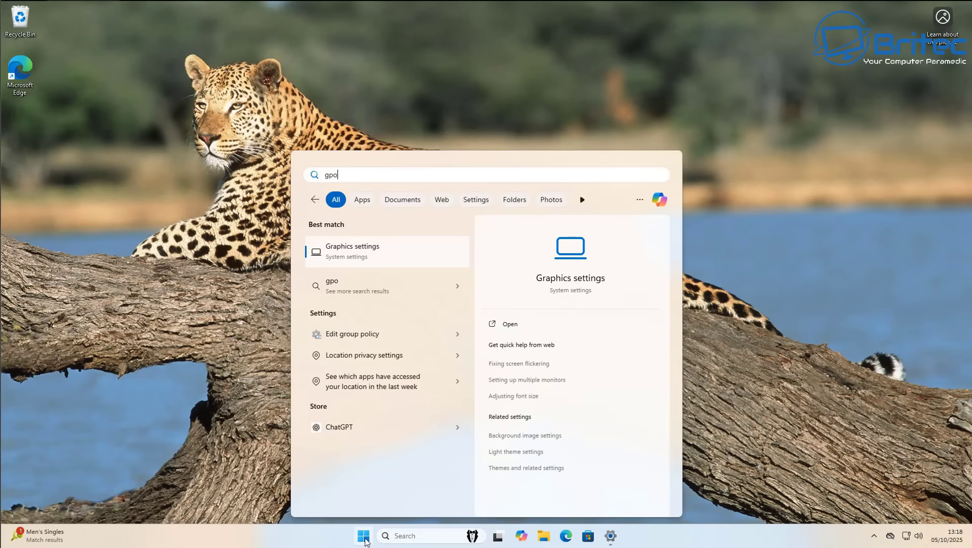
left_click(376, 259)
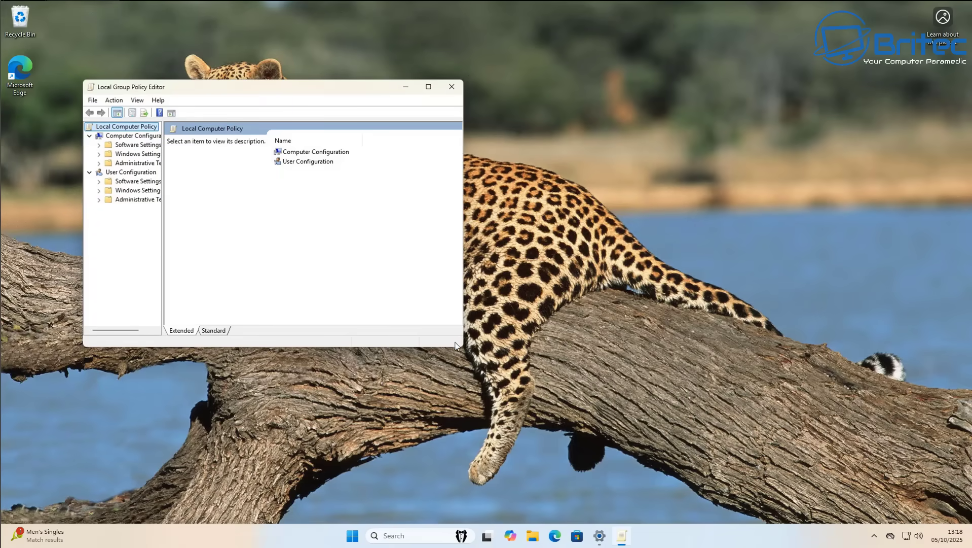
left_click_drag(462, 346, 750, 465)
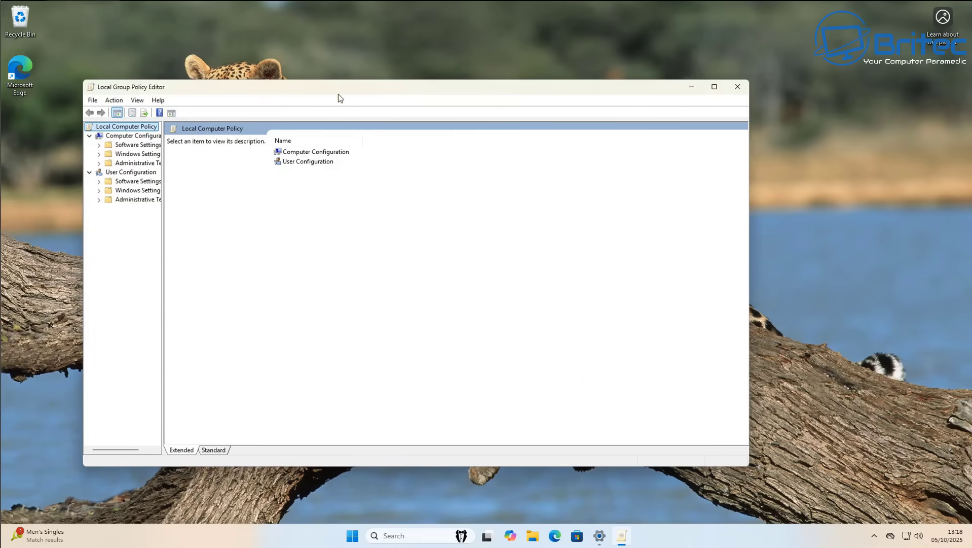
left_click_drag(334, 88, 406, 86)
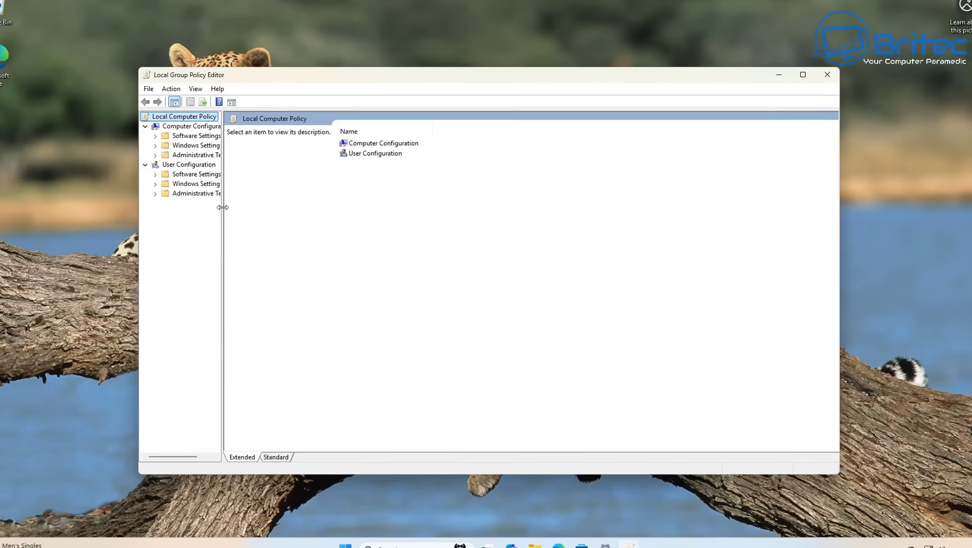
left_click_drag(223, 207, 274, 206)
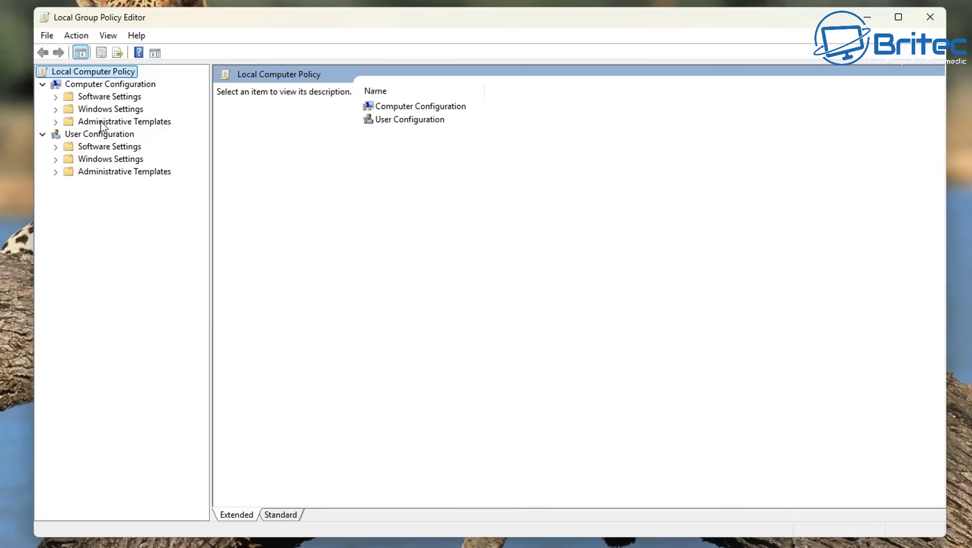
Step: Expand Administrative Templates under Computer Configuration, including its Windows Components folder
left_click(87, 86)
left_click(90, 124)
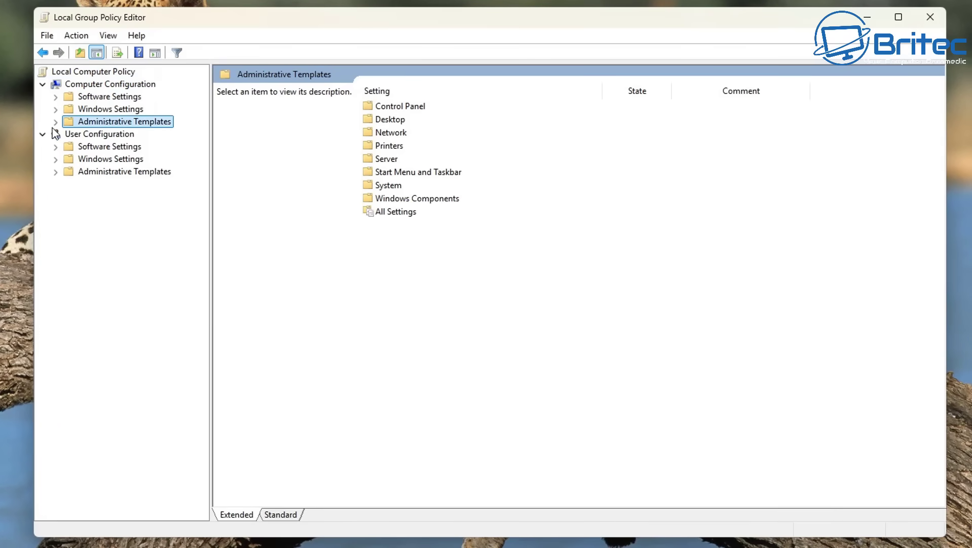
left_click(56, 122)
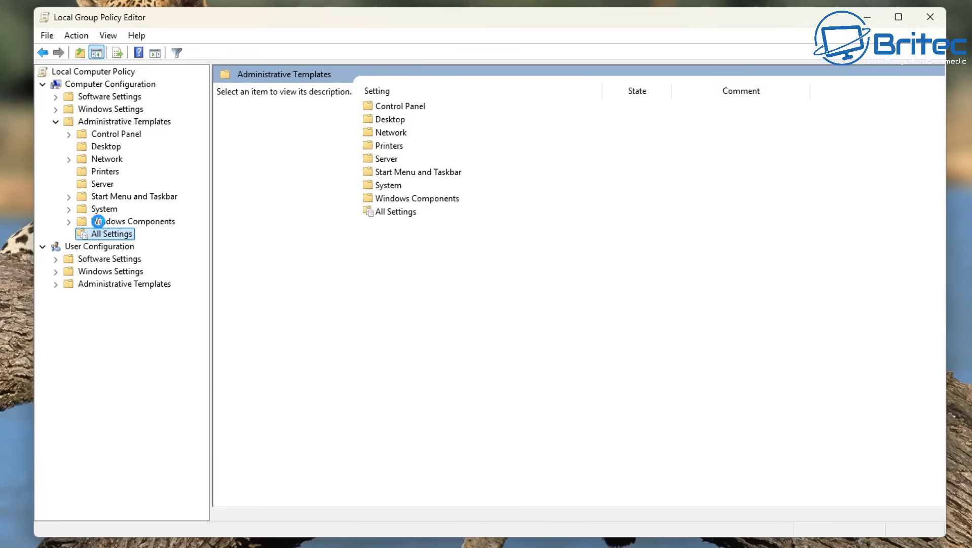
left_click(89, 222)
left_click(70, 223)
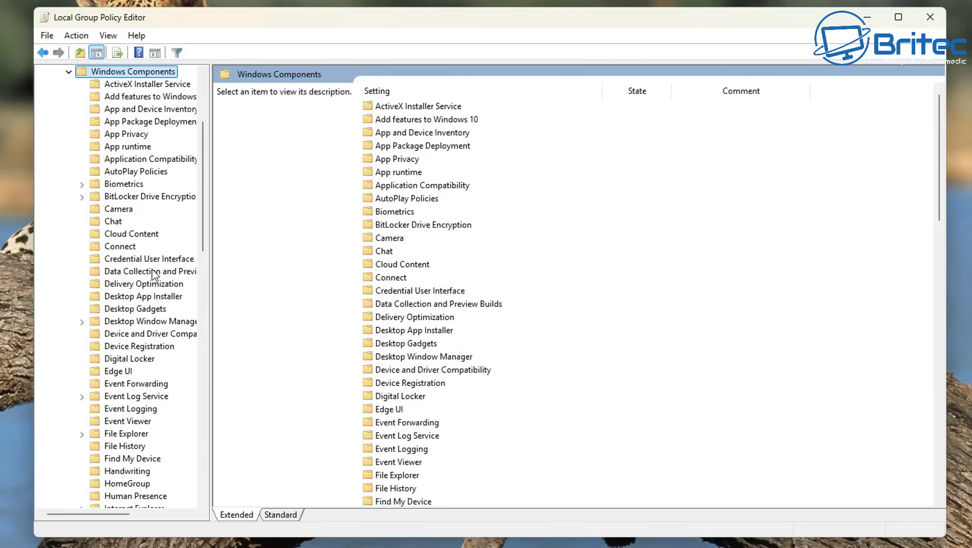
Step: Open the "Manage updates offered from Windows Update" folder within the Windows Update policies
scroll(136, 469, "down", 8)
scroll(140, 471, "down", 14)
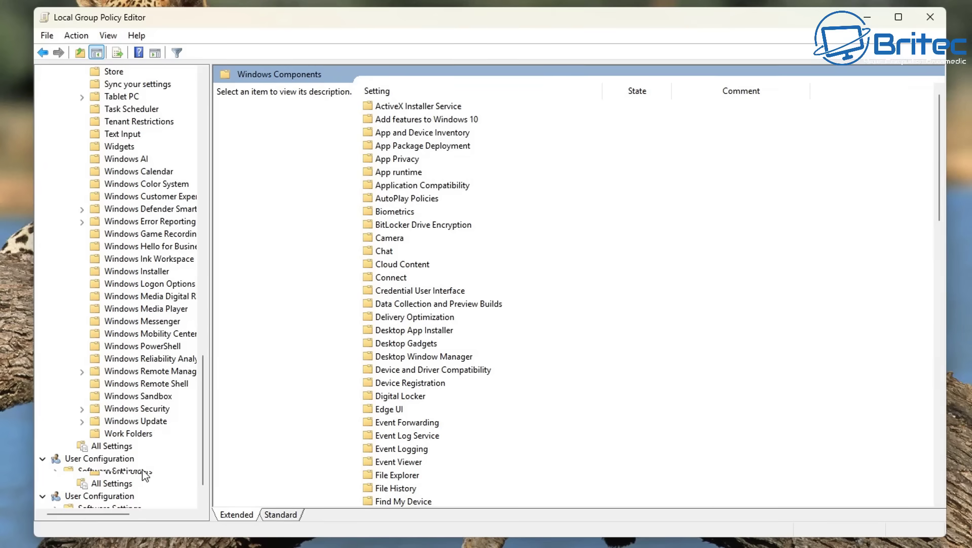
left_click(147, 422)
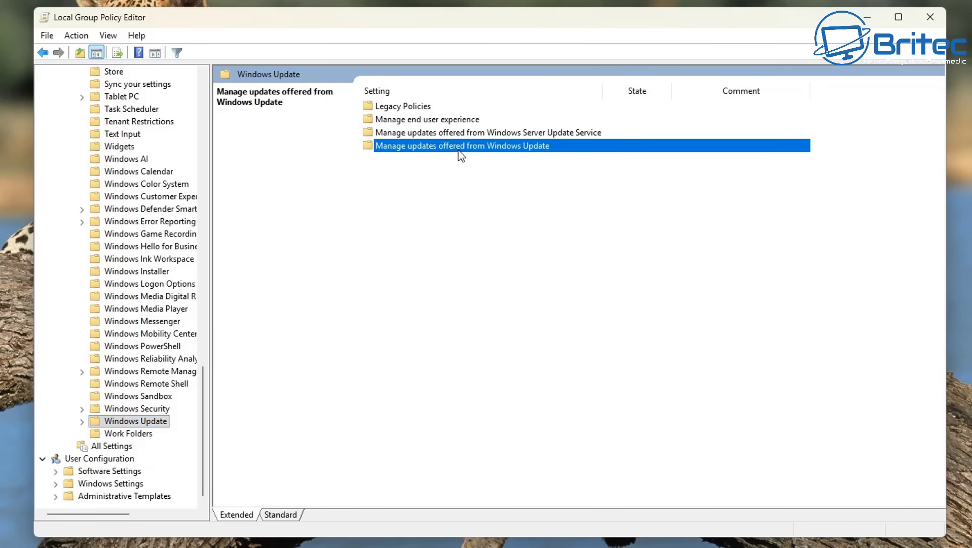
double_click(464, 145)
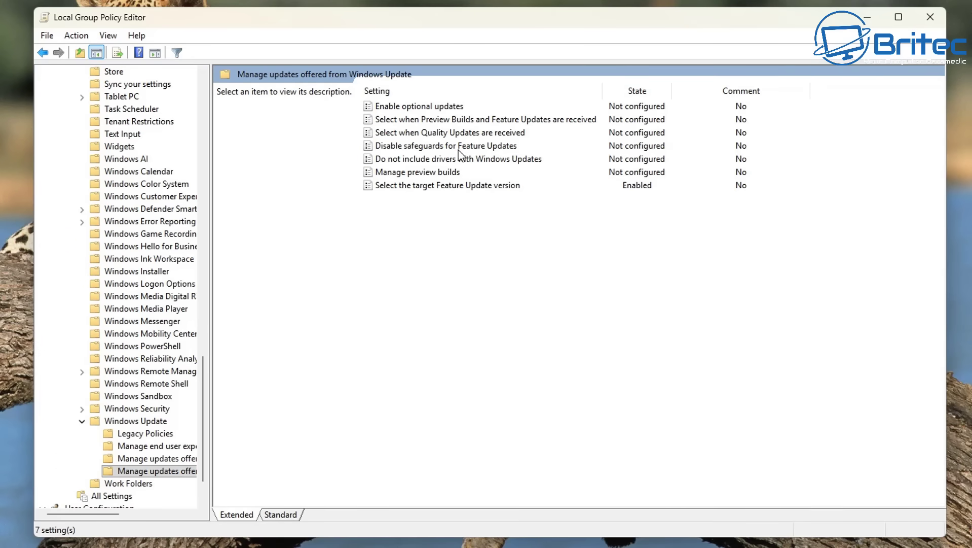
Step: Set the "Select the target Feature Update version" policy to Not Configured, apply it and close the policy editor
double_click(440, 186)
left_click_drag(245, 61, 489, 37)
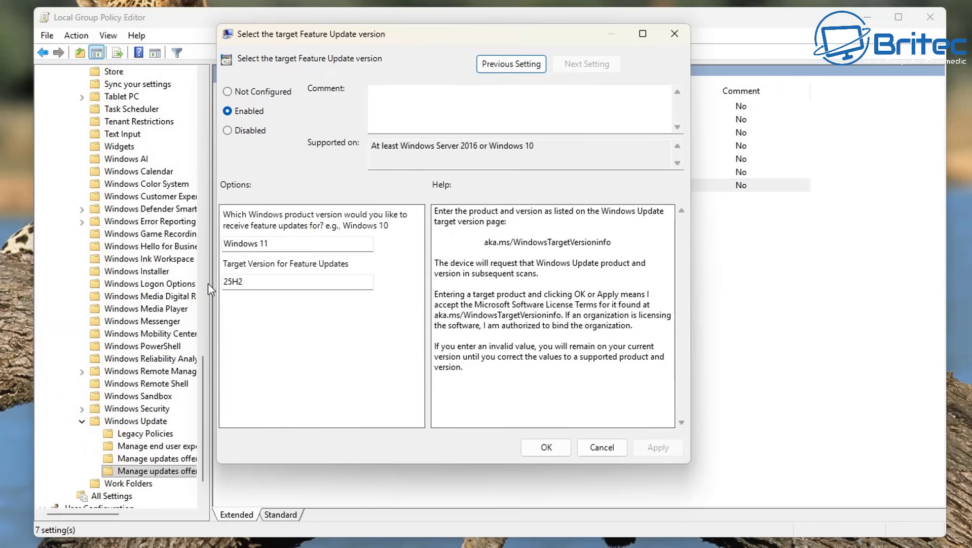
left_click(229, 92)
left_click(647, 449)
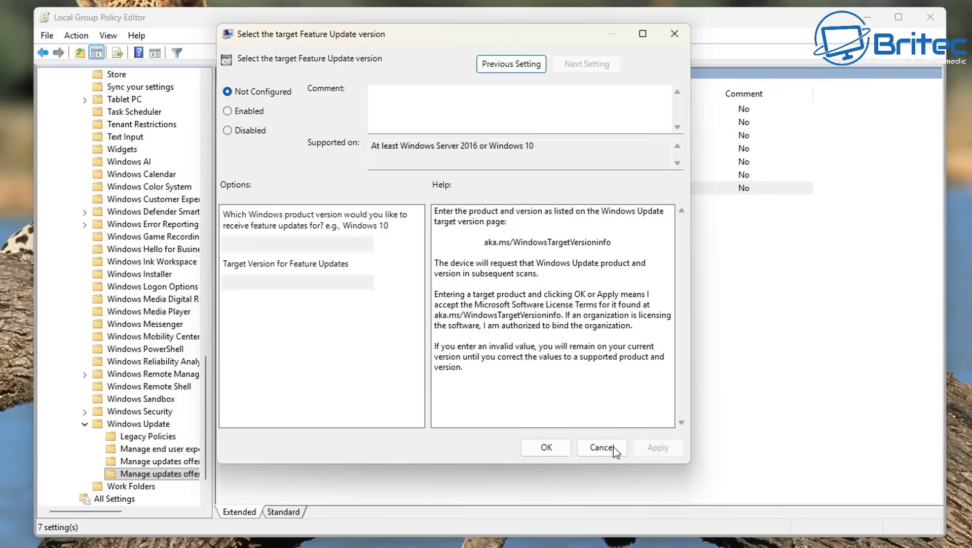
left_click(546, 446)
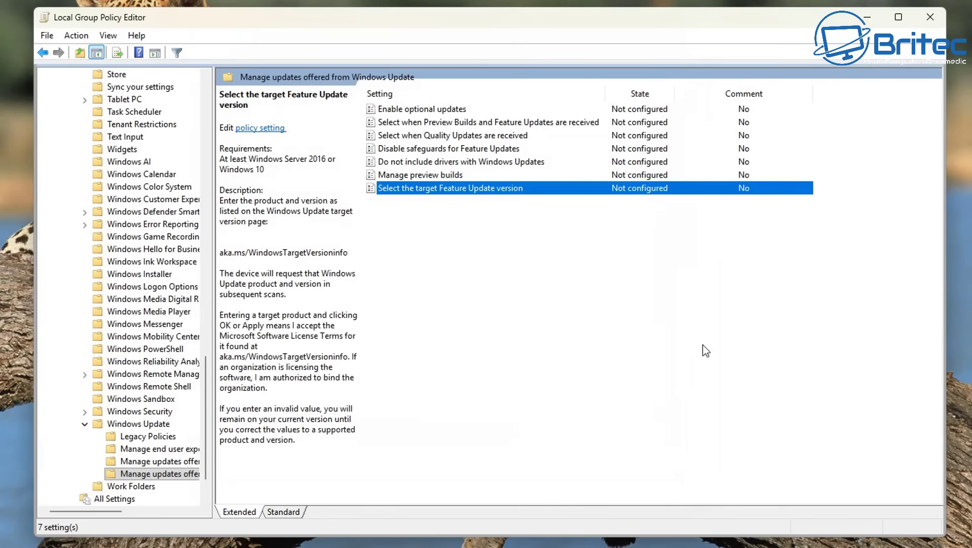
left_click(925, 19)
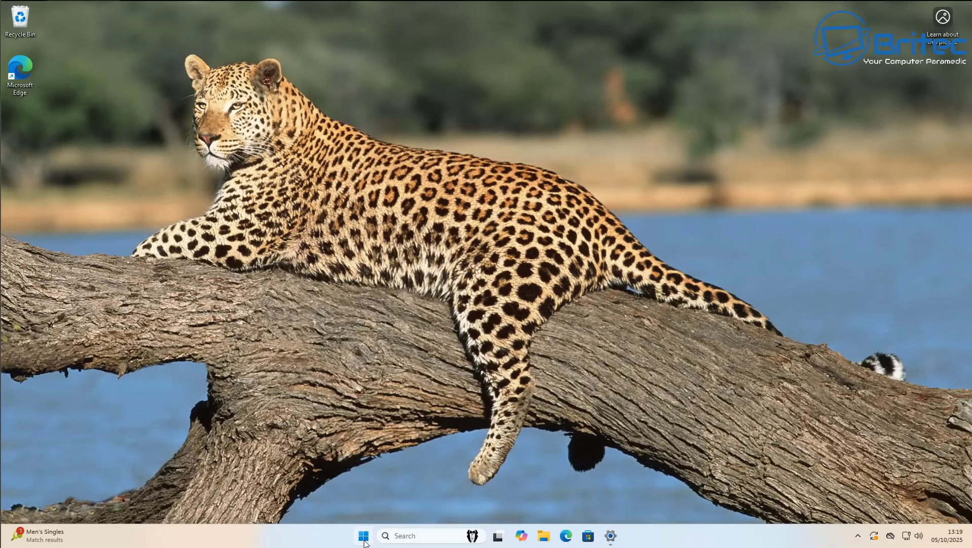
Step: Open Command Prompt as administrator, approve the elevation and move its window towards the middle of the desktop
left_click(364, 539)
type("cm")
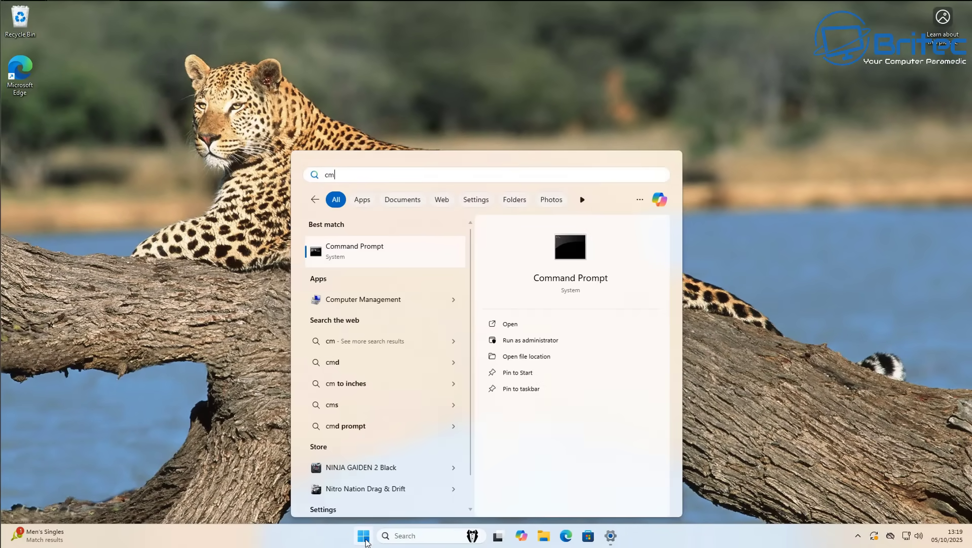
type("d")
left_click(529, 340)
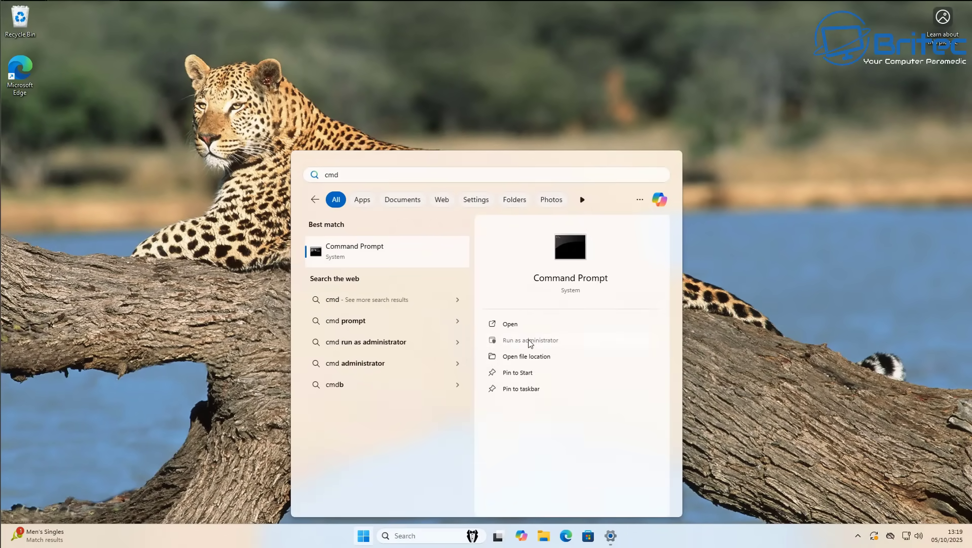
left_click(464, 349)
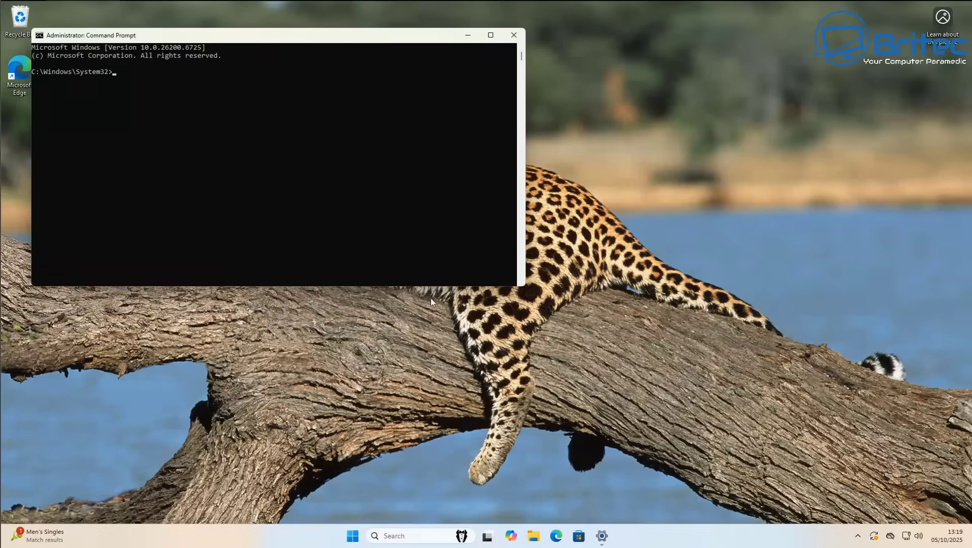
left_click_drag(259, 43, 444, 102)
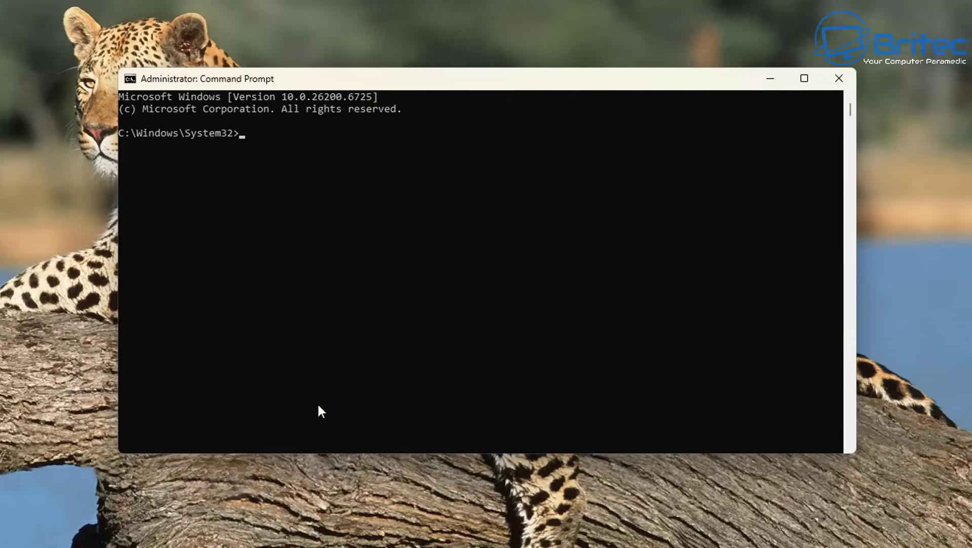
Step: Force a Group Policy update with gpupdate /force, and close the Command Prompt
type("gpu")
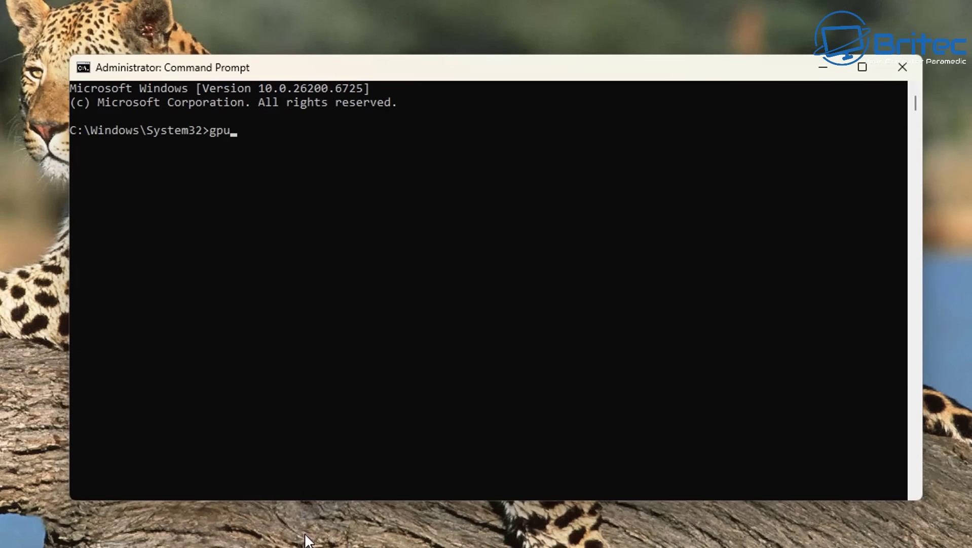
type("pdate /force")
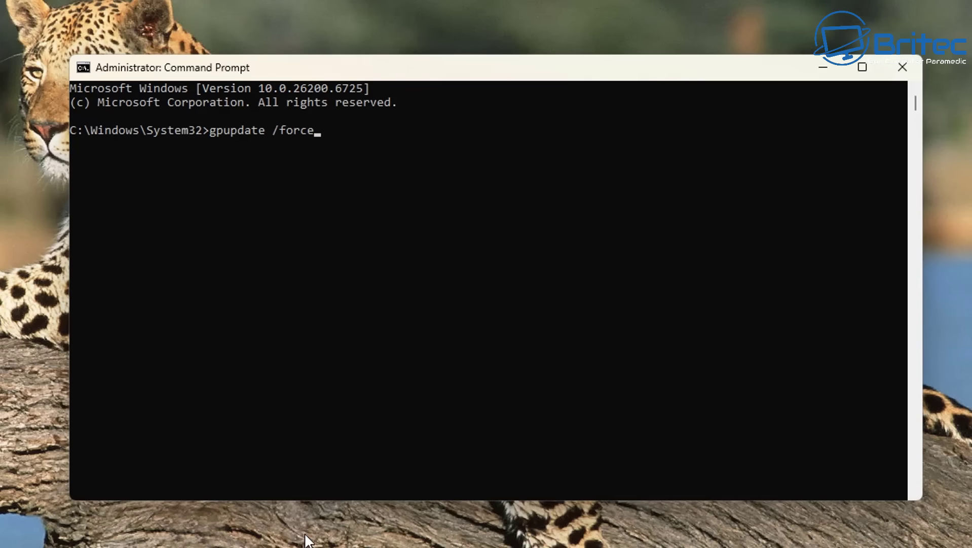
key("Return")
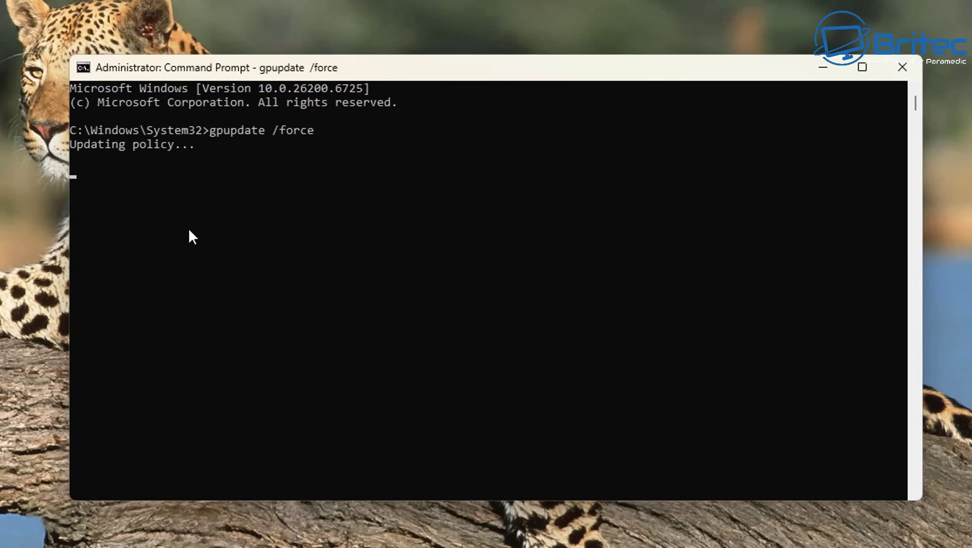
left_click(902, 67)
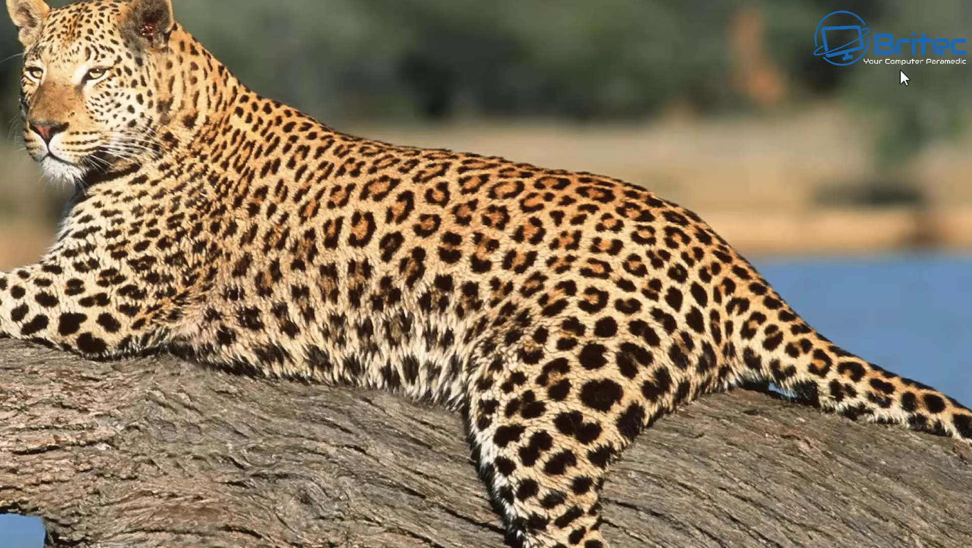
Step: Open the Windows Update page in Settings and restart the computer for the pending update
key("super")
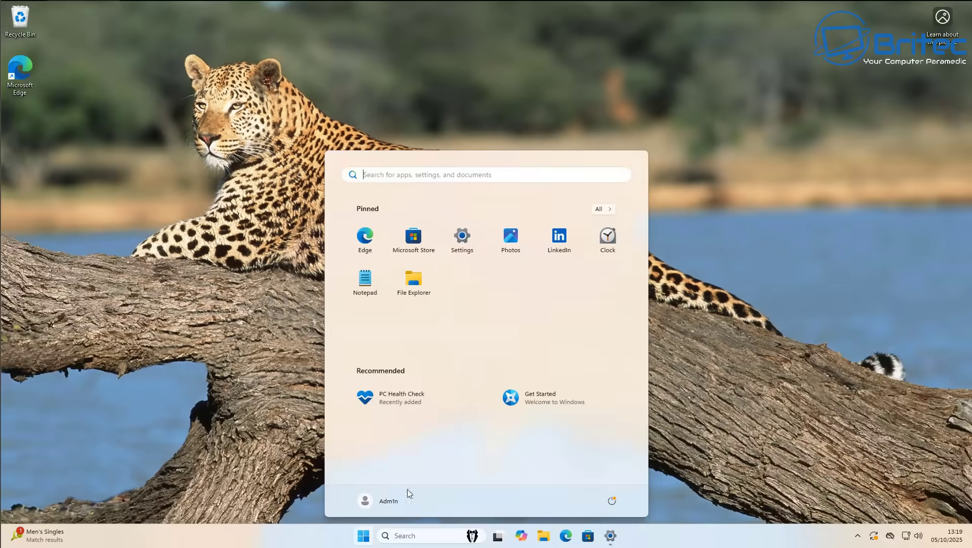
left_click(472, 241)
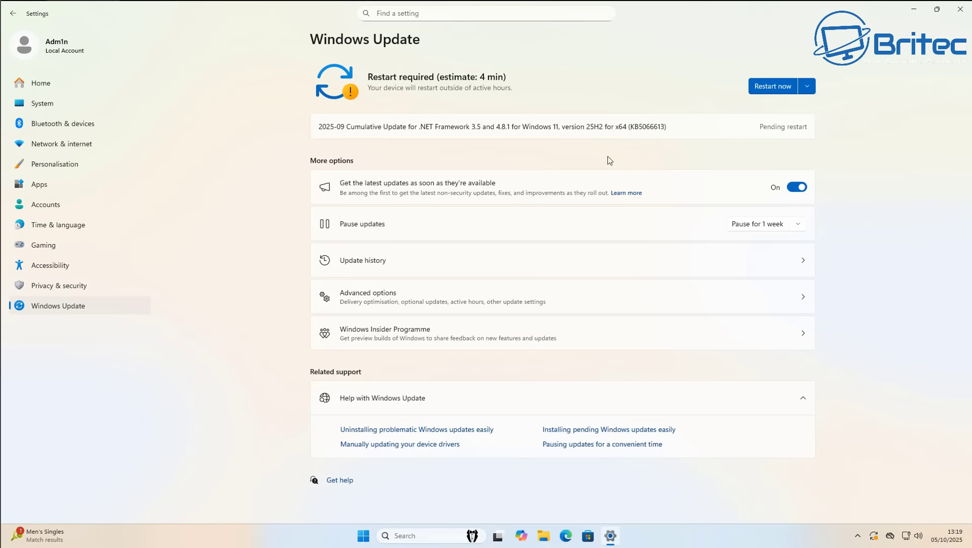
left_click(773, 86)
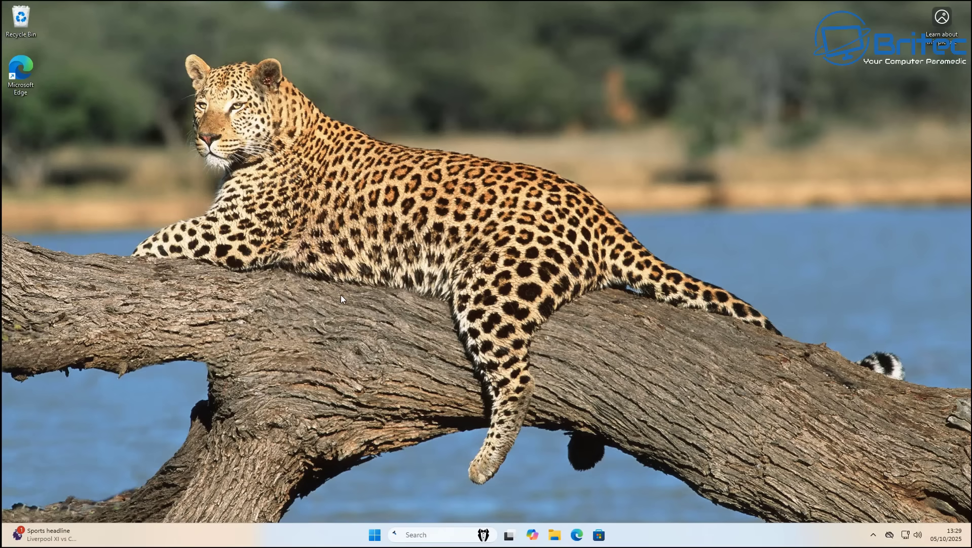
Step: Search for regedit, open Registry Editor and approve the User Account Control request
left_click(378, 535)
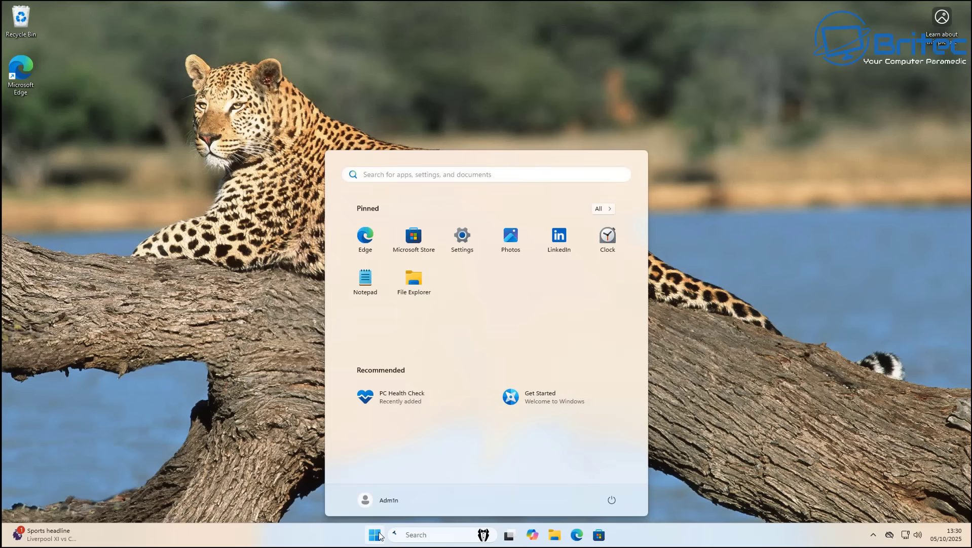
type("regedit")
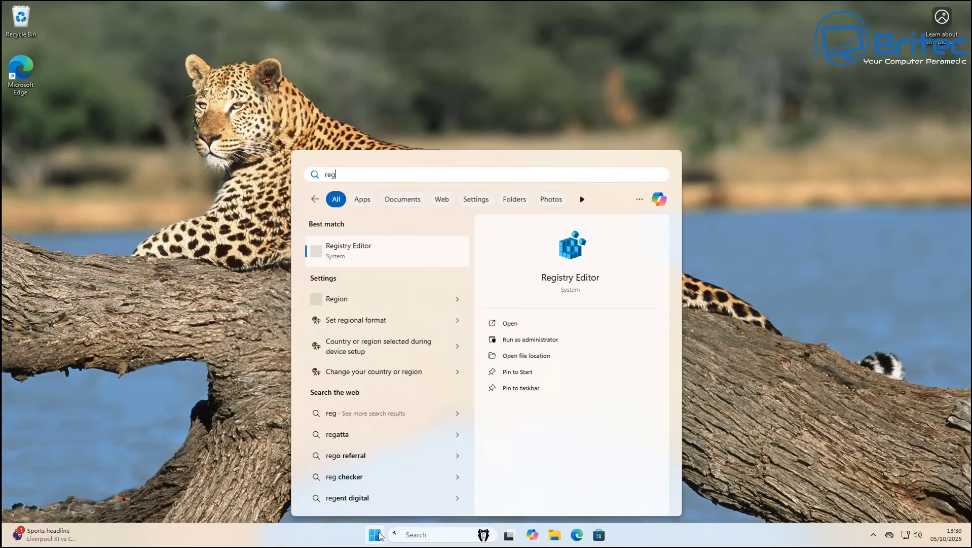
left_click(364, 253)
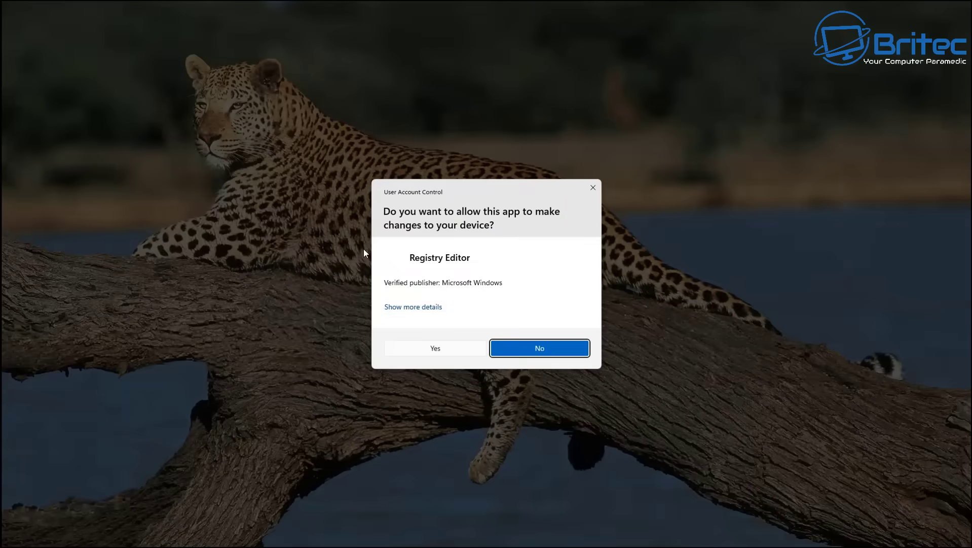
left_click(441, 350)
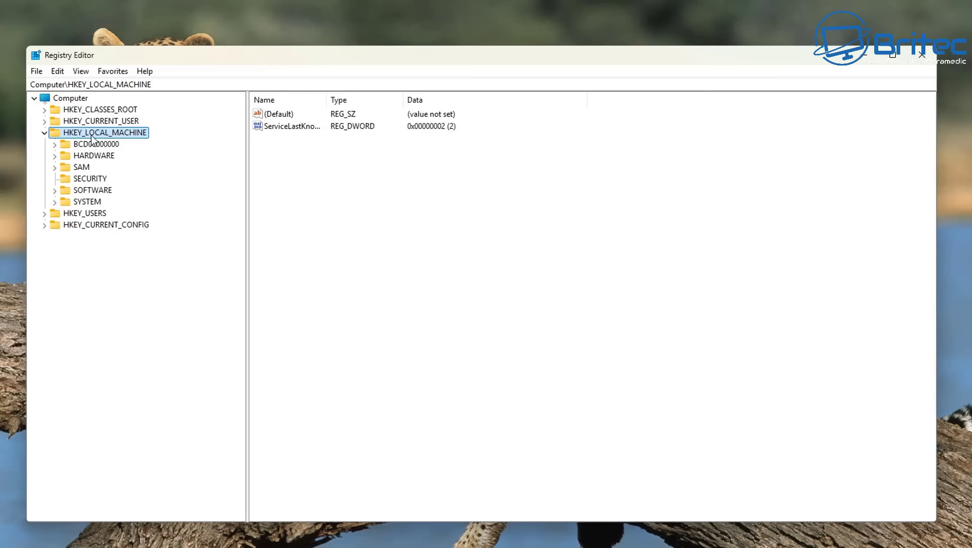
Step: Expand the registry tree down to HKEY_LOCAL_MACHINE\SOFTWARE\Policies\Microsoft\Windows
left_click(83, 191)
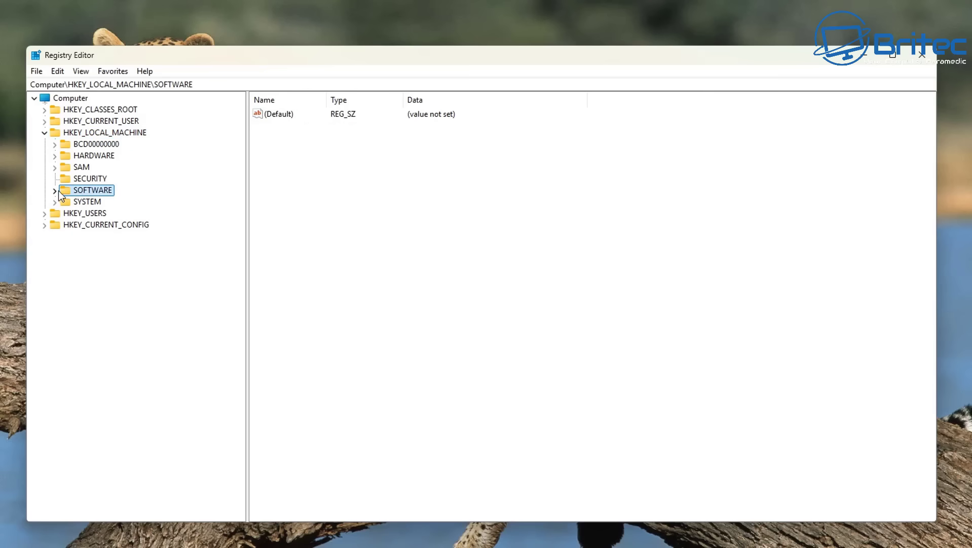
left_click(55, 192)
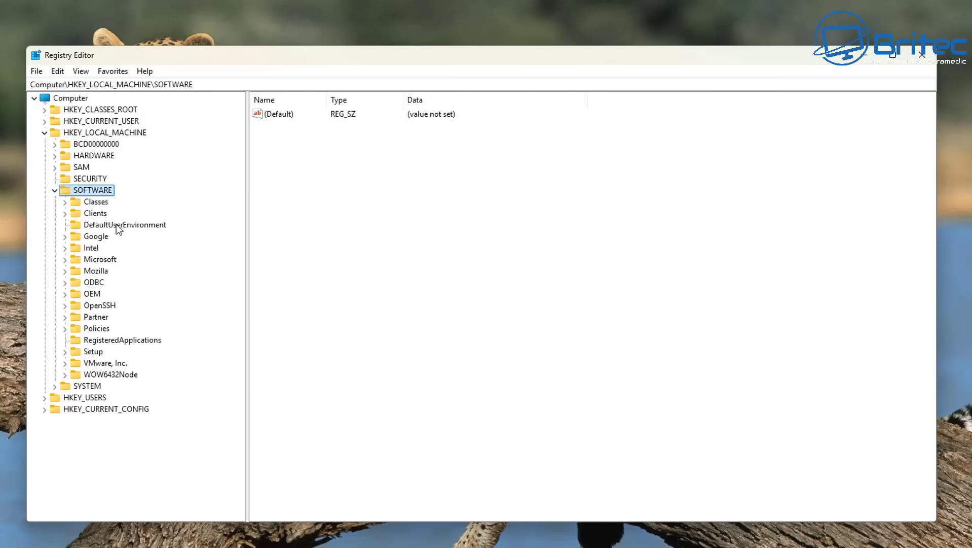
left_click(103, 331)
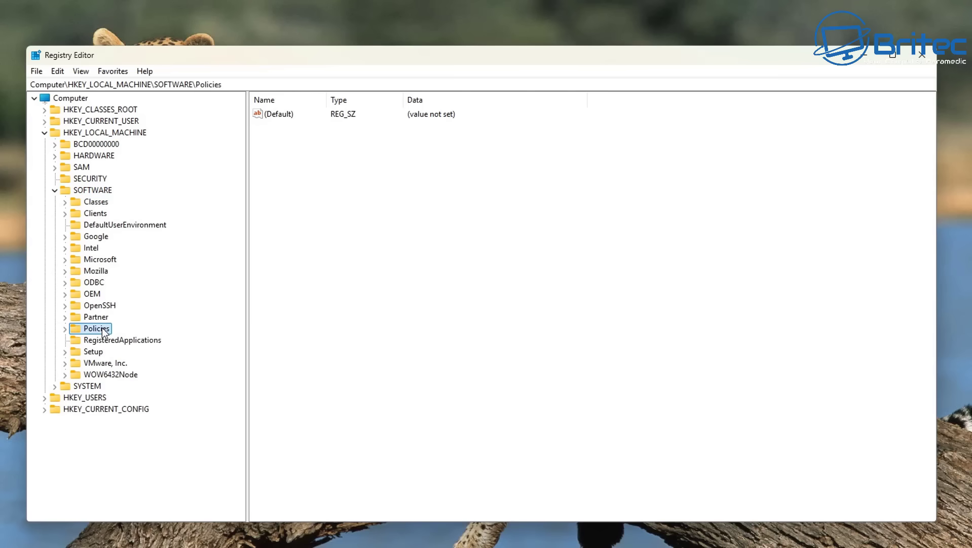
left_click(65, 329)
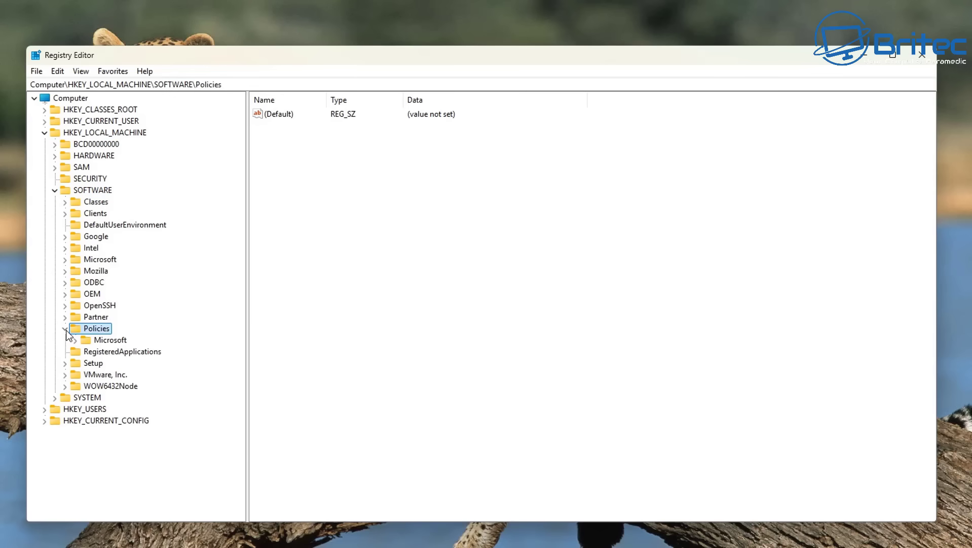
left_click(102, 342)
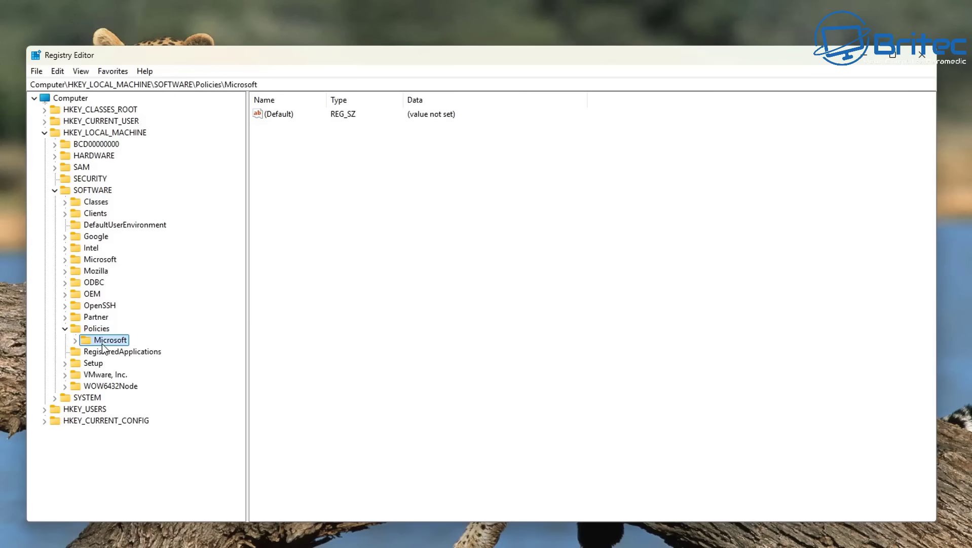
left_click(76, 341)
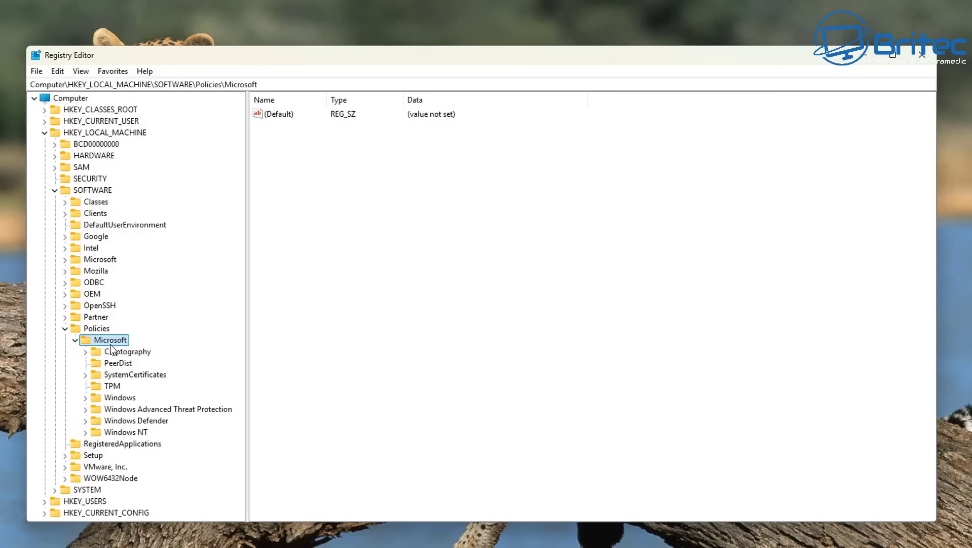
left_click(106, 399)
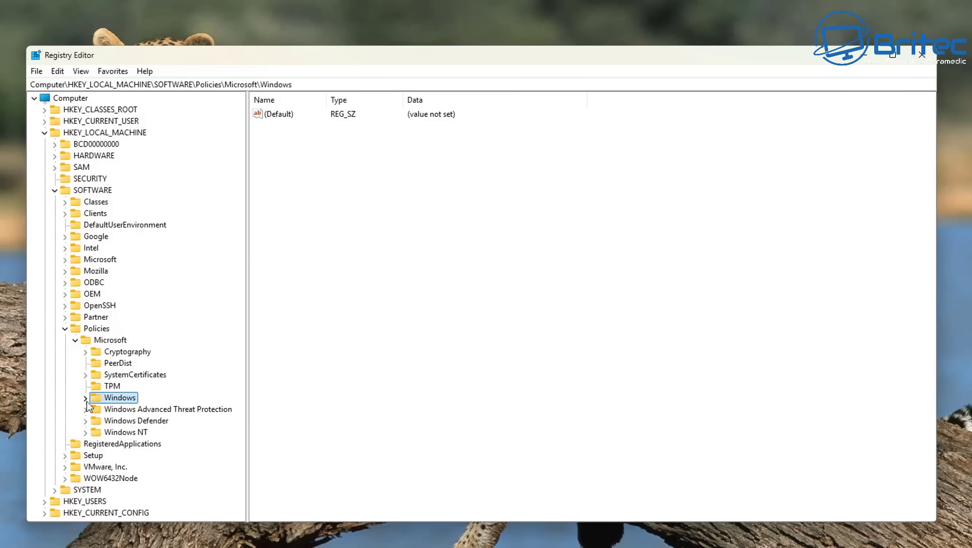
left_click(85, 398)
scroll(177, 378, "down", 4)
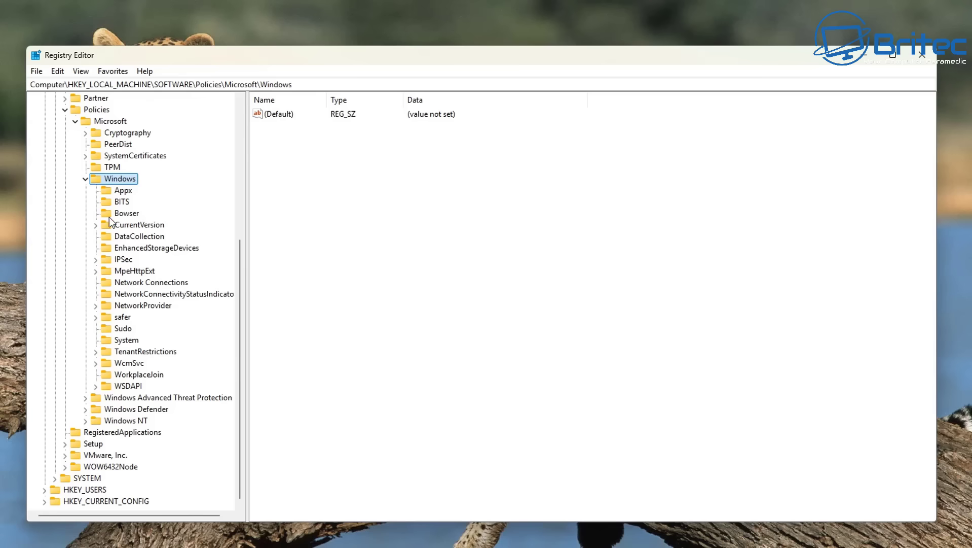
Step: Create a new key named WindowsUpdate under the Windows policies key
right_click(120, 181)
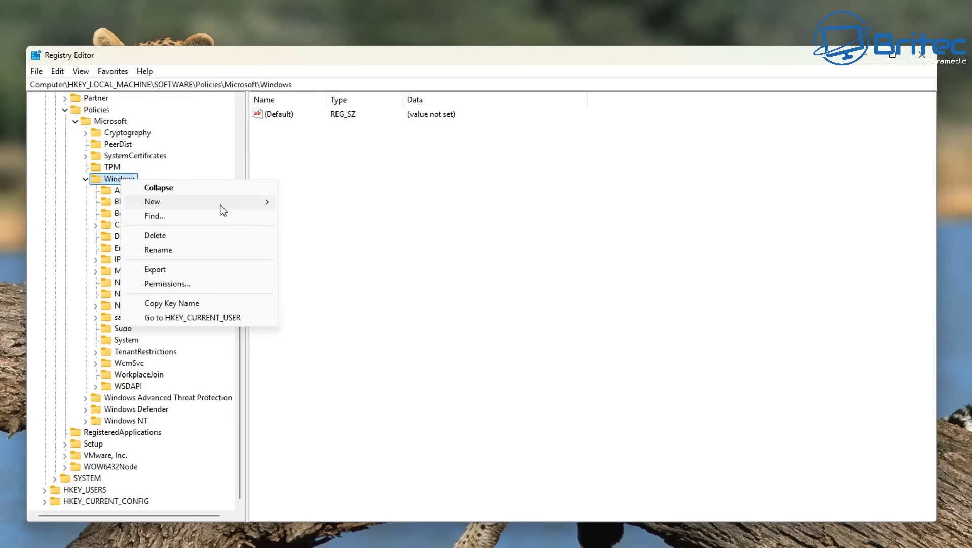
mouse_move(236, 205)
left_click(302, 203)
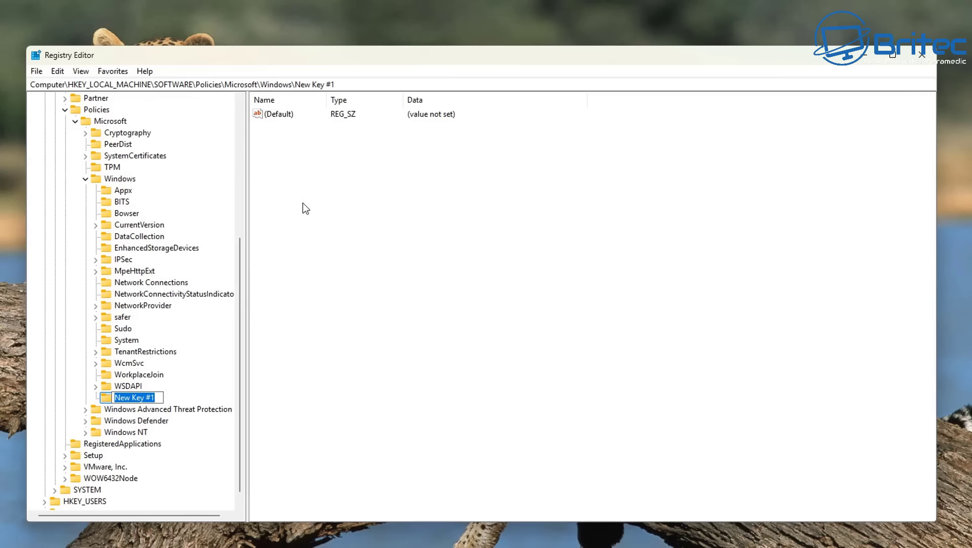
type("WindowsUpdate")
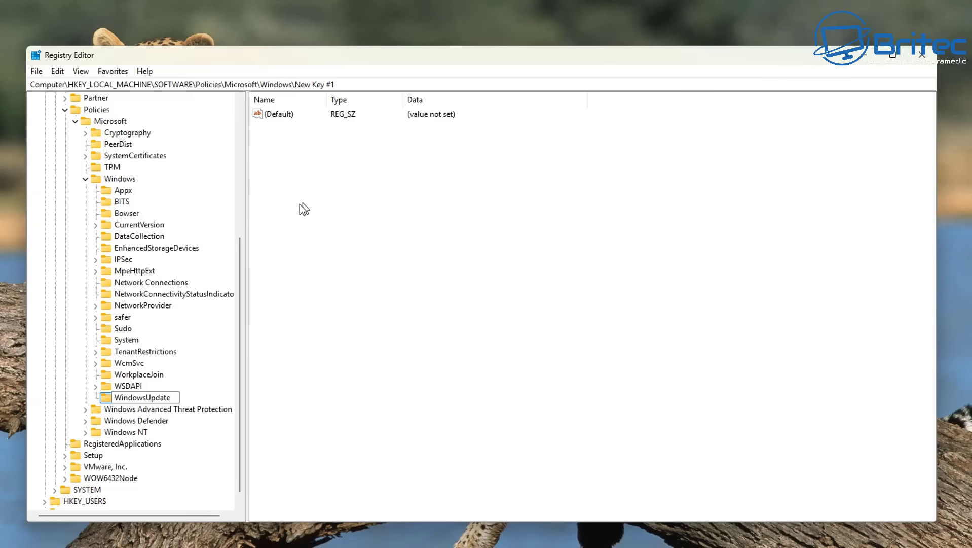
key("Return")
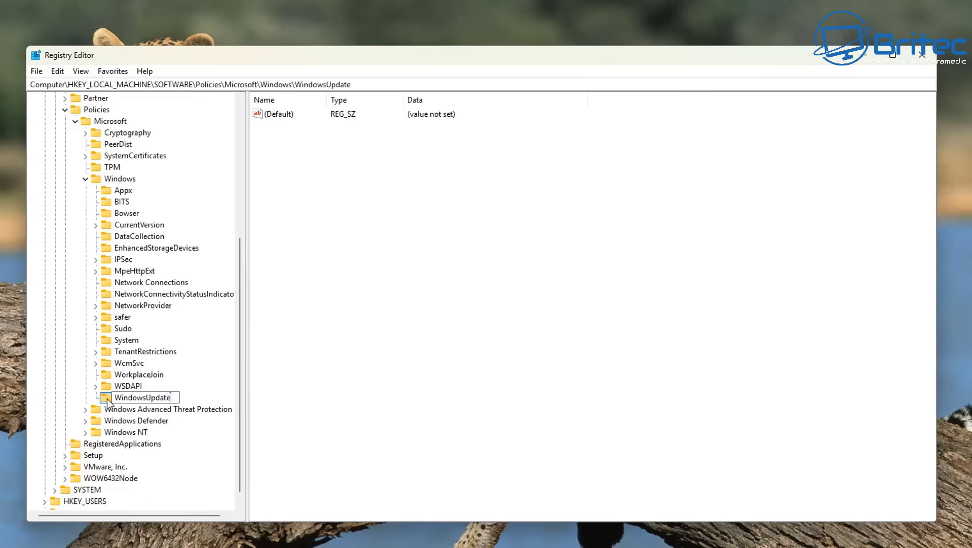
left_click(299, 150)
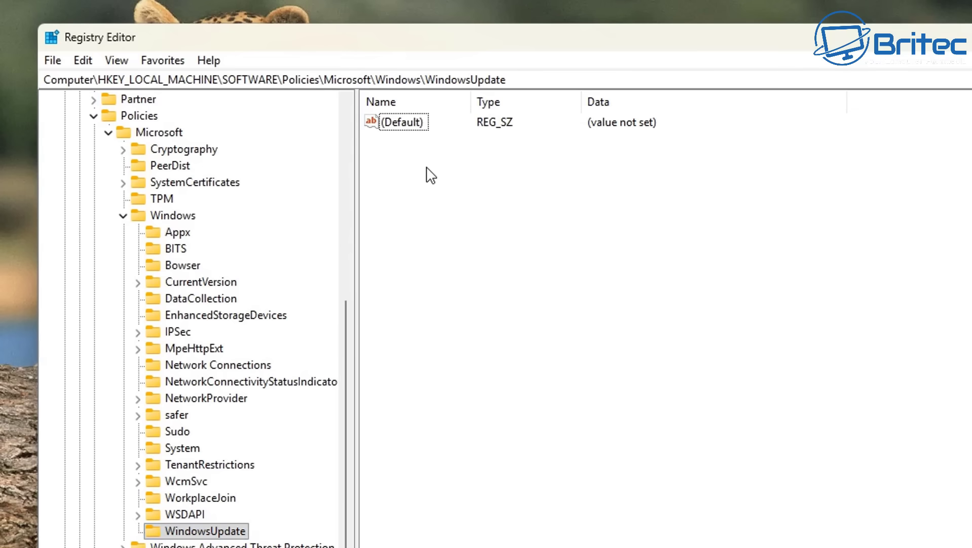
Step: Add a string value named ProductVersion to the WindowsUpdate key
right_click(430, 176)
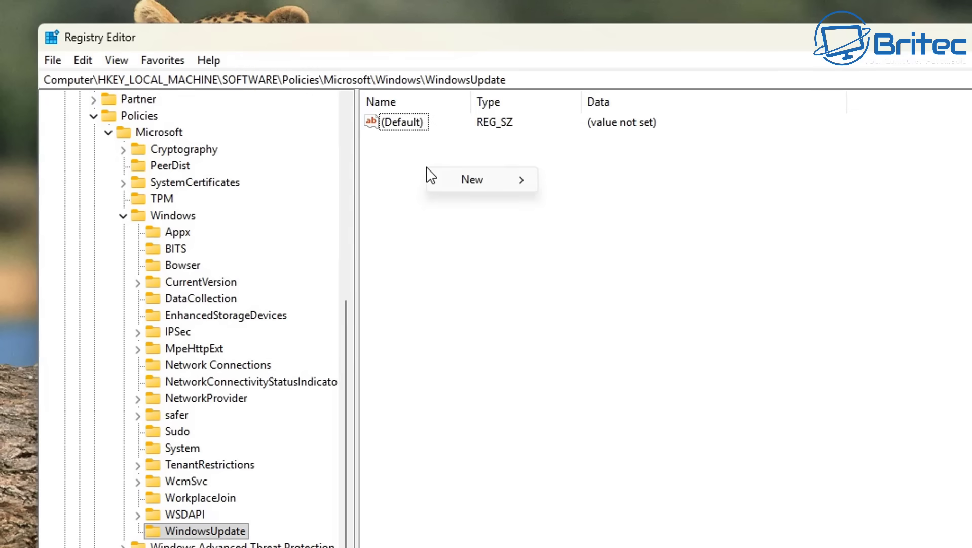
mouse_move(483, 180)
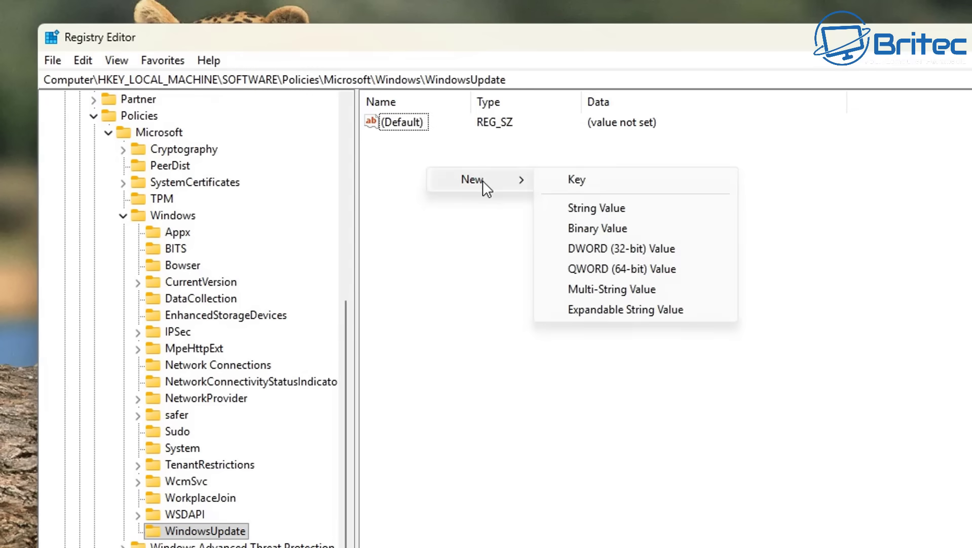
left_click(603, 210)
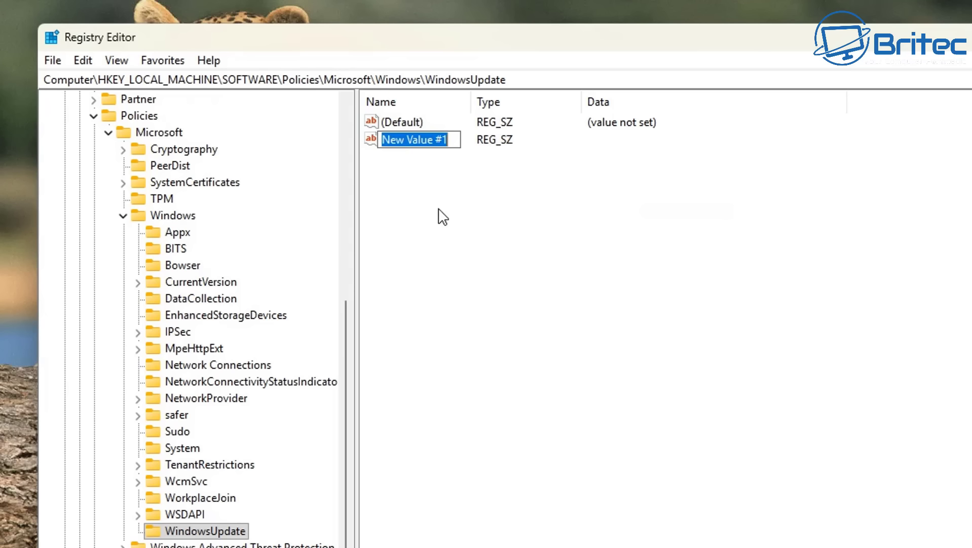
type("Prod")
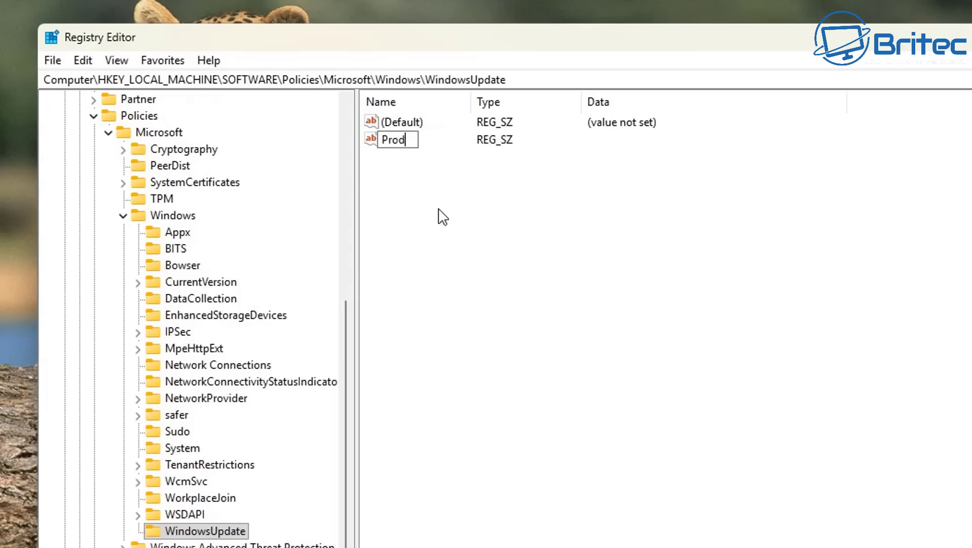
type("uctVersi")
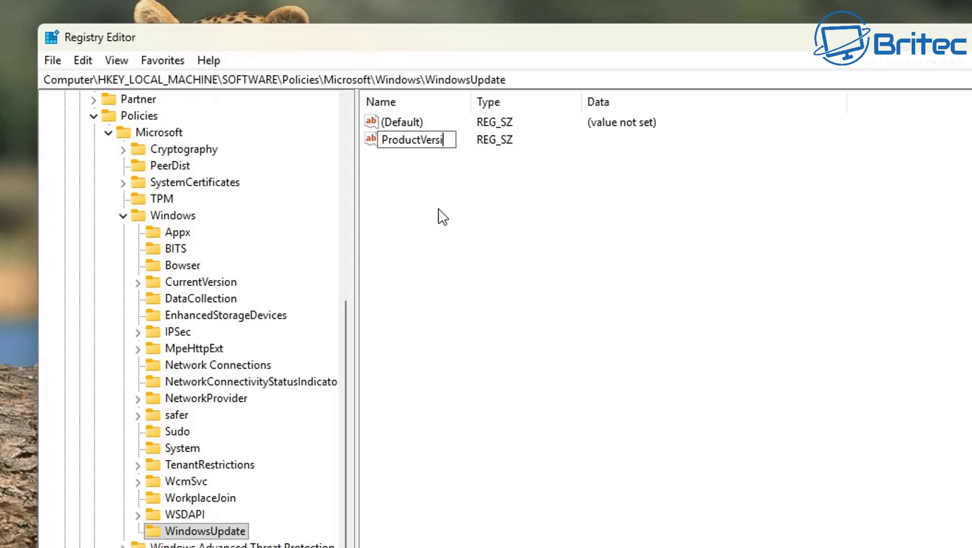
type("on")
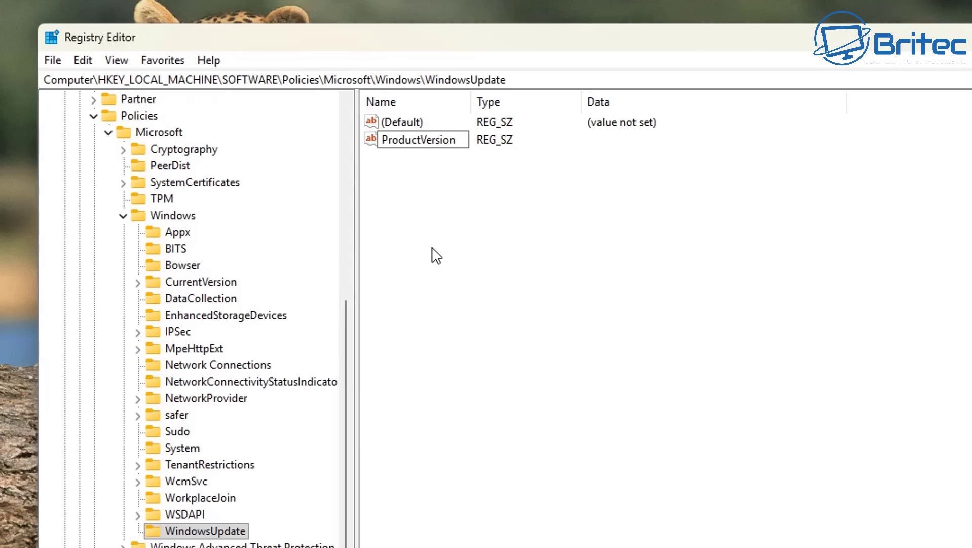
key("Return")
Step: Set the value data of ProductVersion to Windows 11
double_click(420, 141)
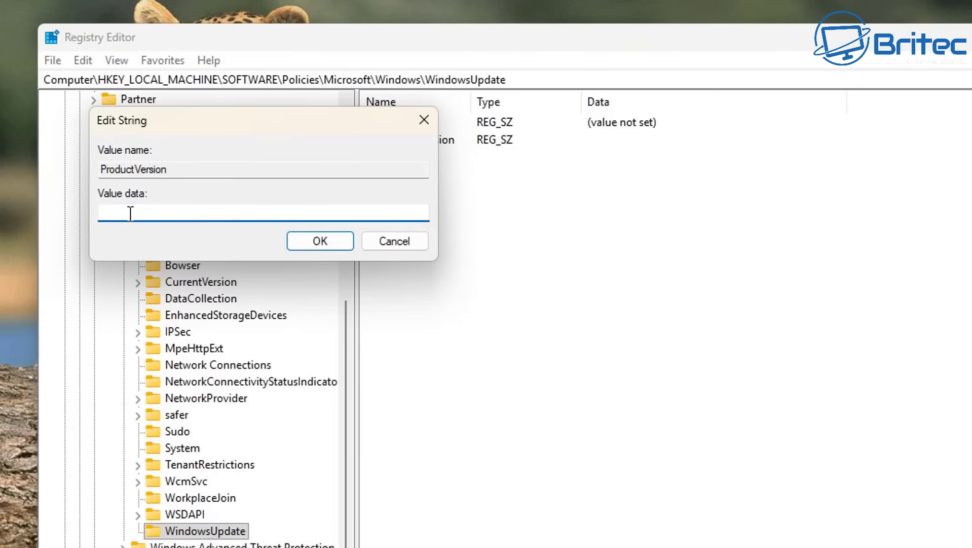
type("Windows 11")
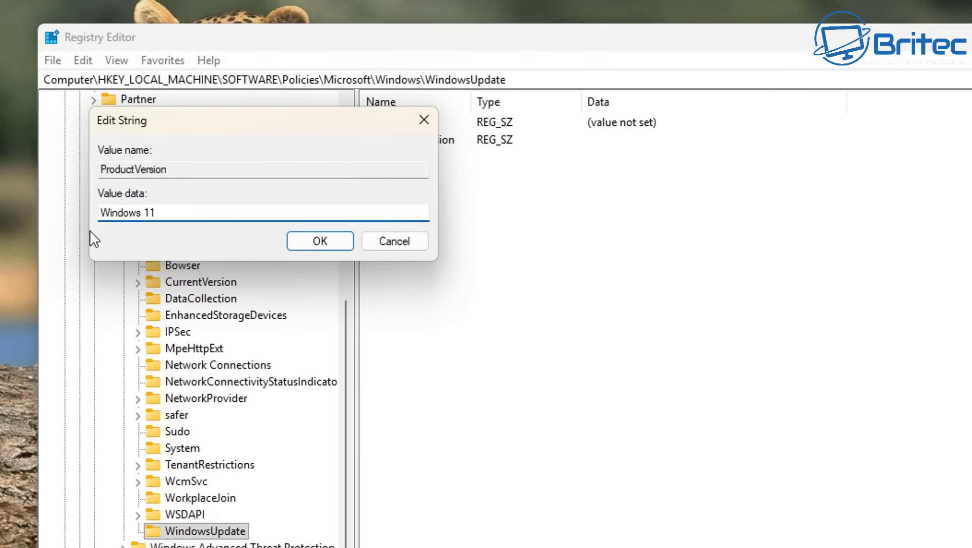
left_click(328, 244)
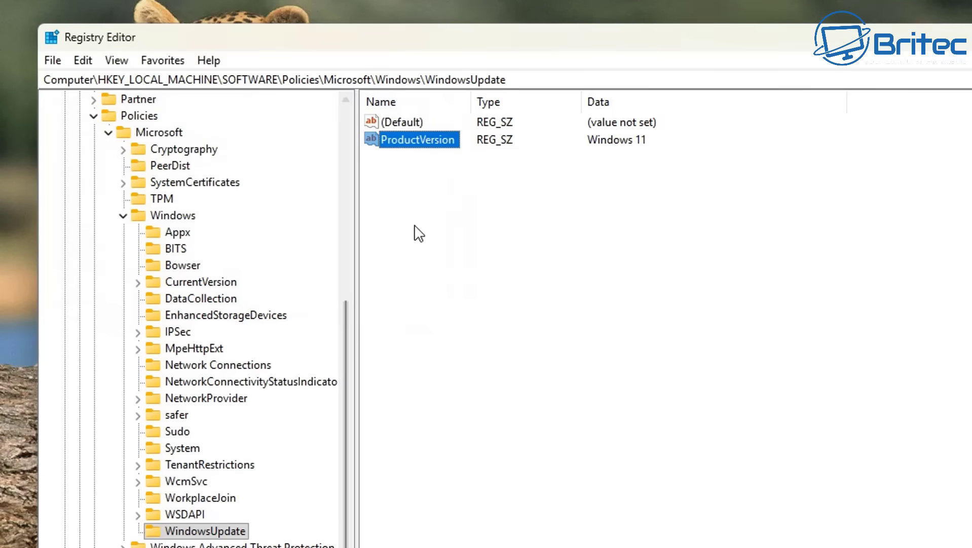
Step: Add a DWORD (32-bit) value named TargetReleaseVersion to the WindowsUpdate key
right_click(398, 184)
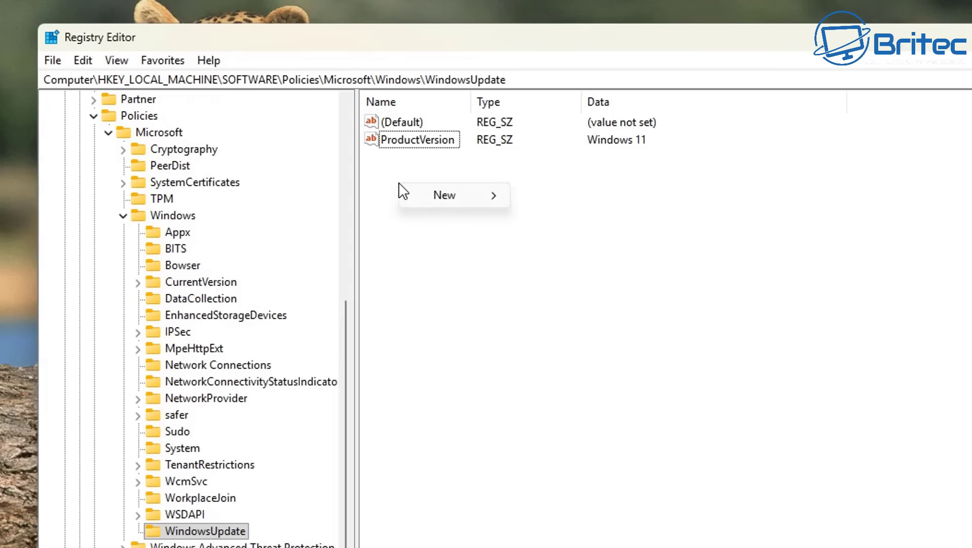
mouse_move(446, 201)
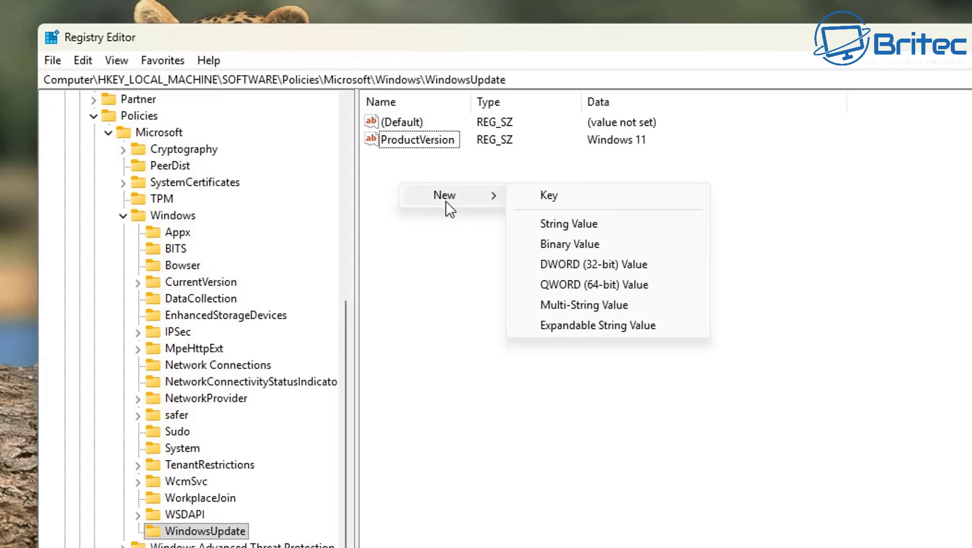
left_click(575, 269)
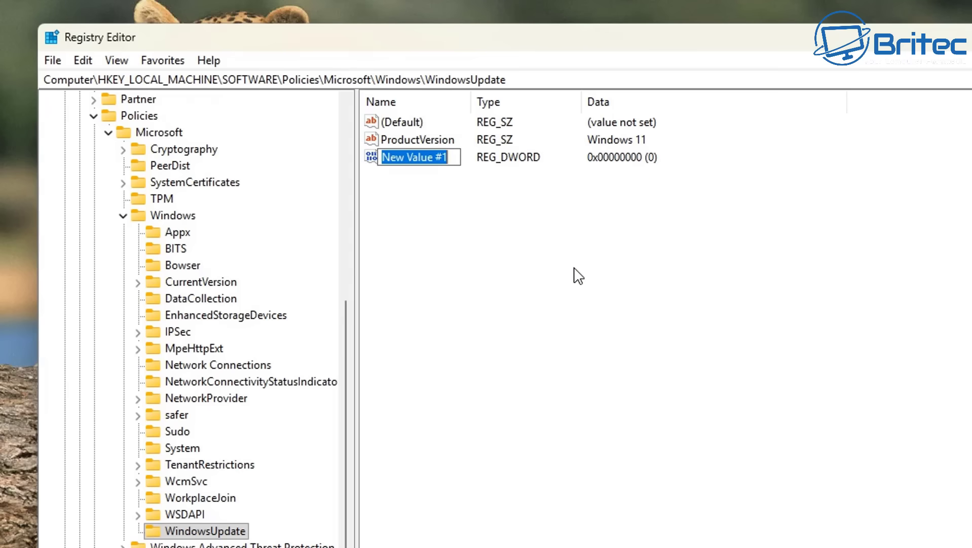
type("Tar")
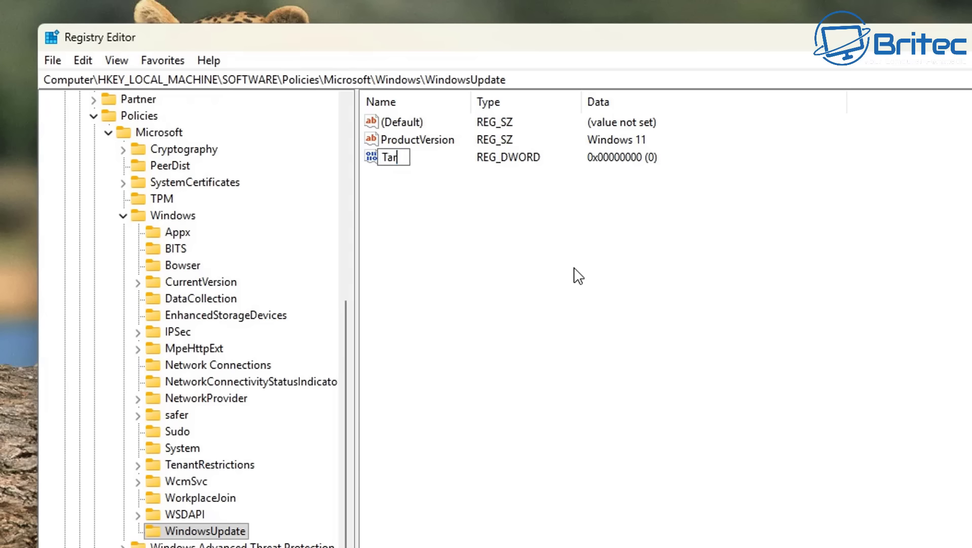
type("getRelease")
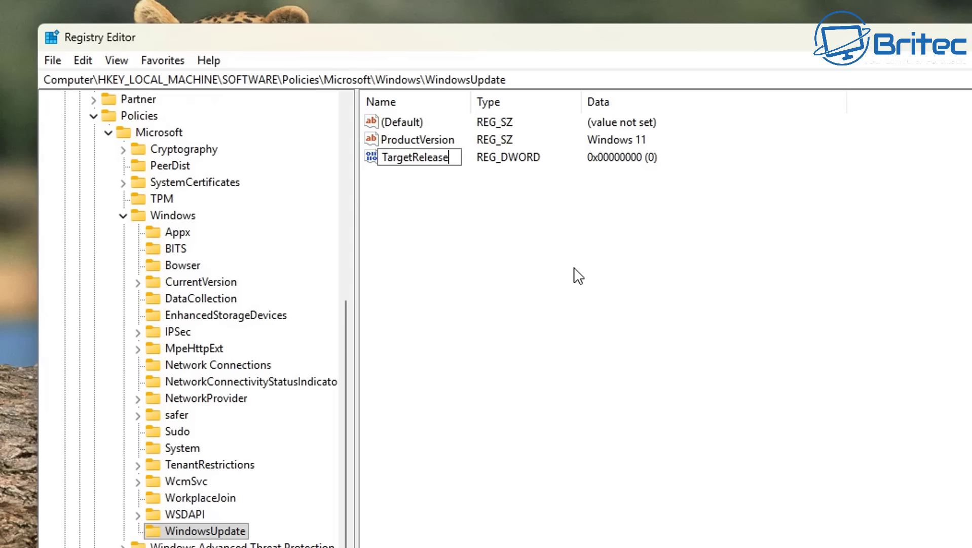
type("Version")
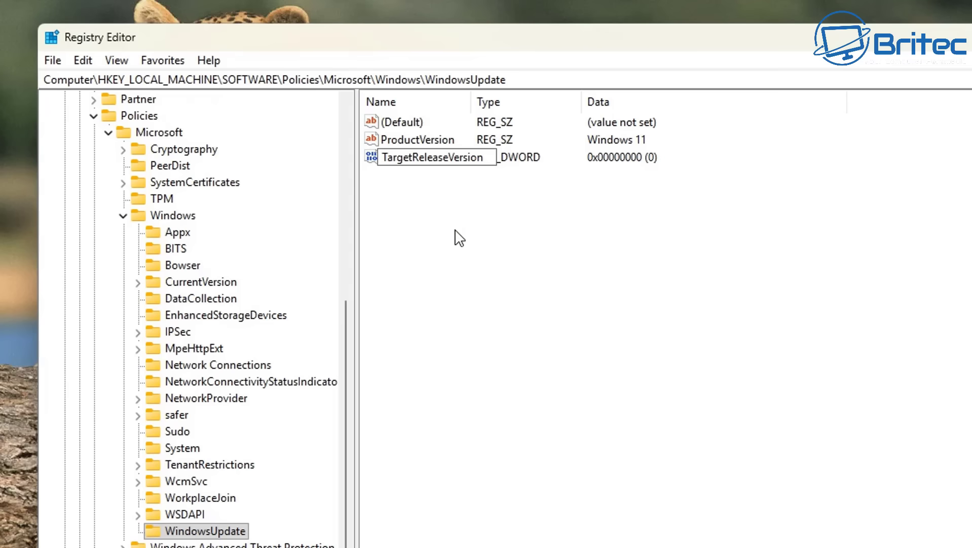
key("Return")
Step: Set the value data of TargetReleaseVersion to 1 and widen the Name column to fit its full name
double_click(431, 158)
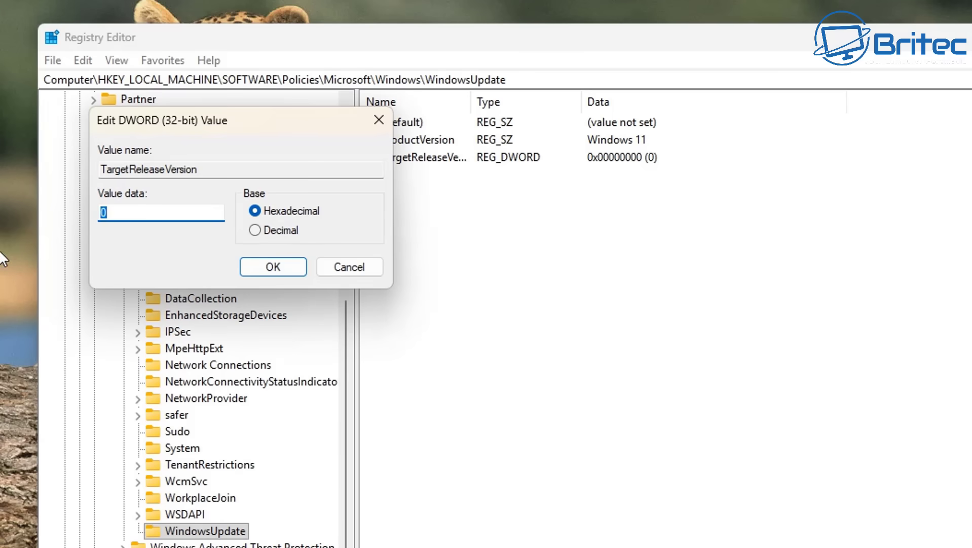
type("1")
left_click(271, 266)
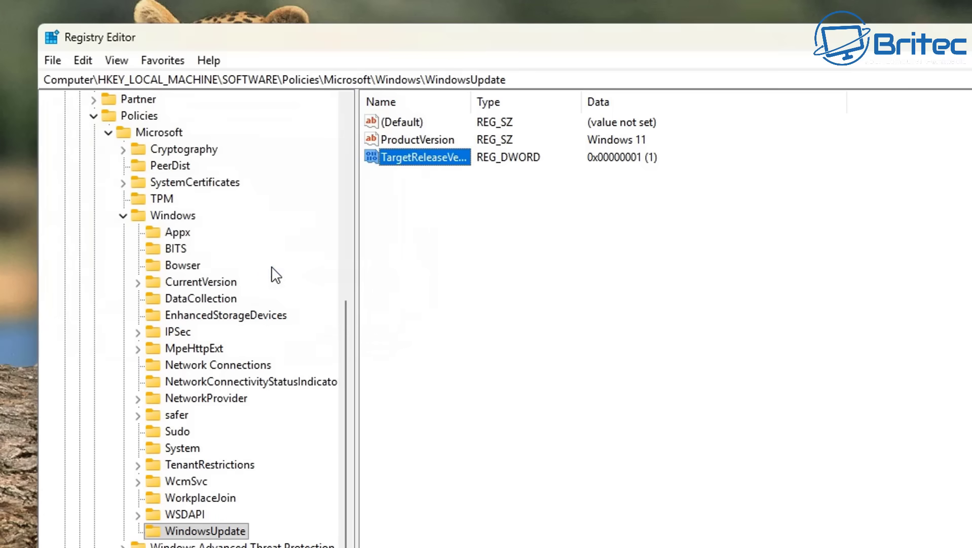
left_click_drag(471, 100, 512, 102)
left_click(433, 253)
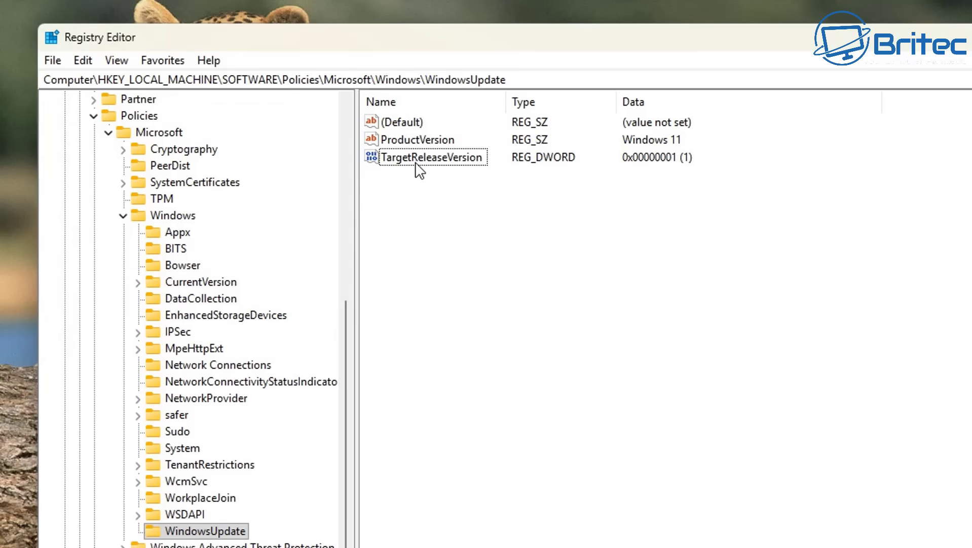
Step: Add a string value named TargetReleaseVersionInfo to the WindowsUpdate key
right_click(405, 190)
mouse_move(482, 201)
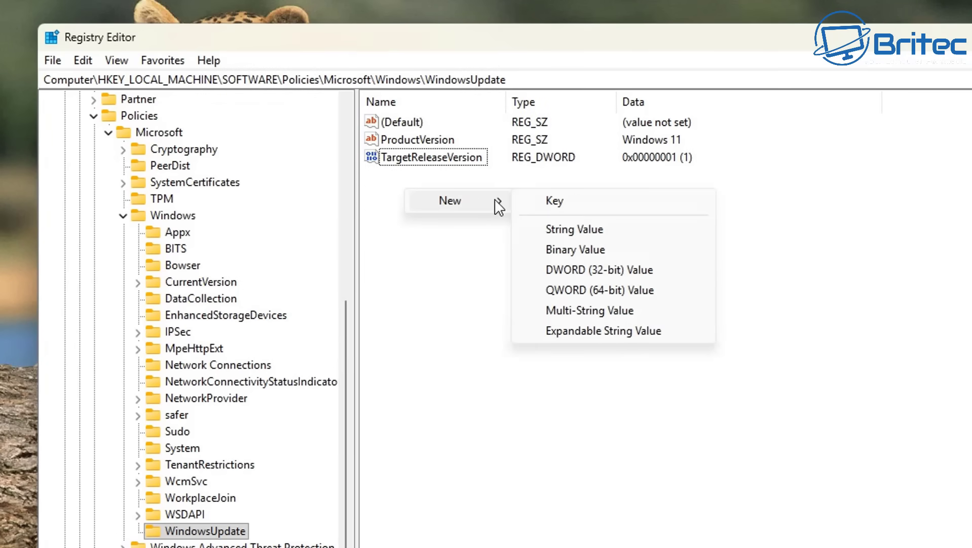
left_click(631, 238)
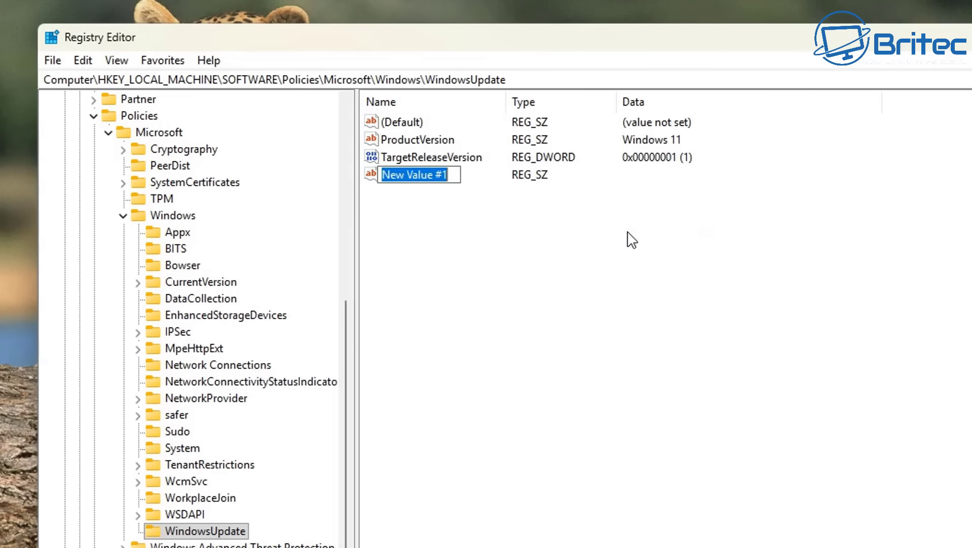
type("Targe")
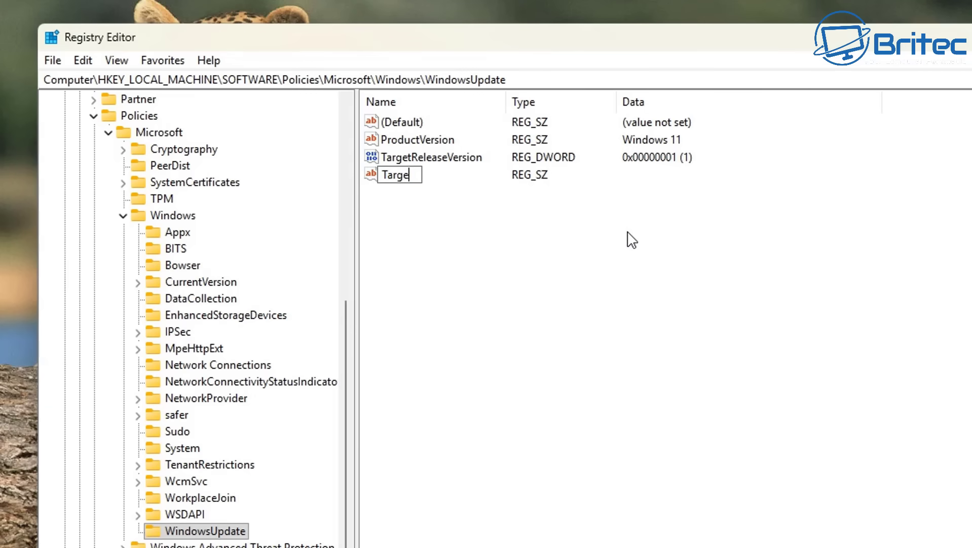
type("tRelease")
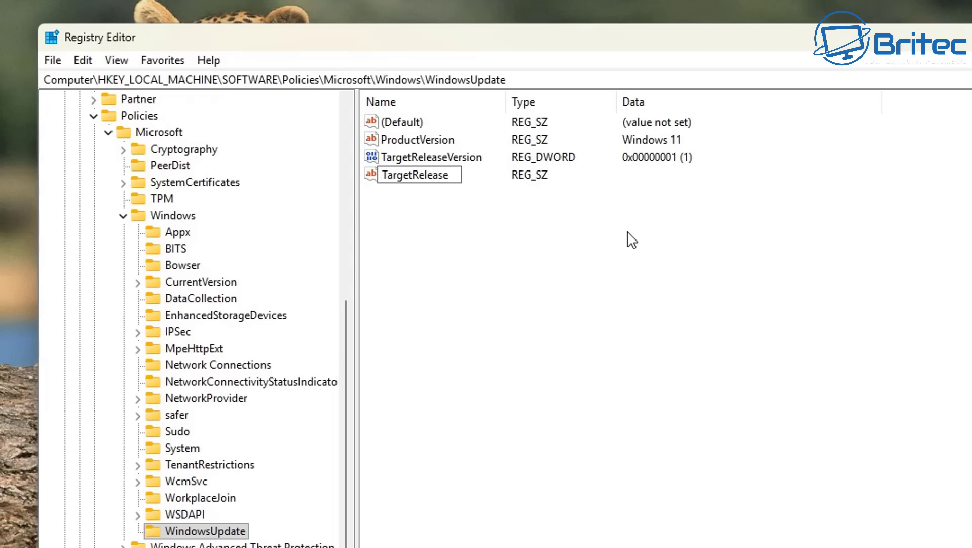
type("Version")
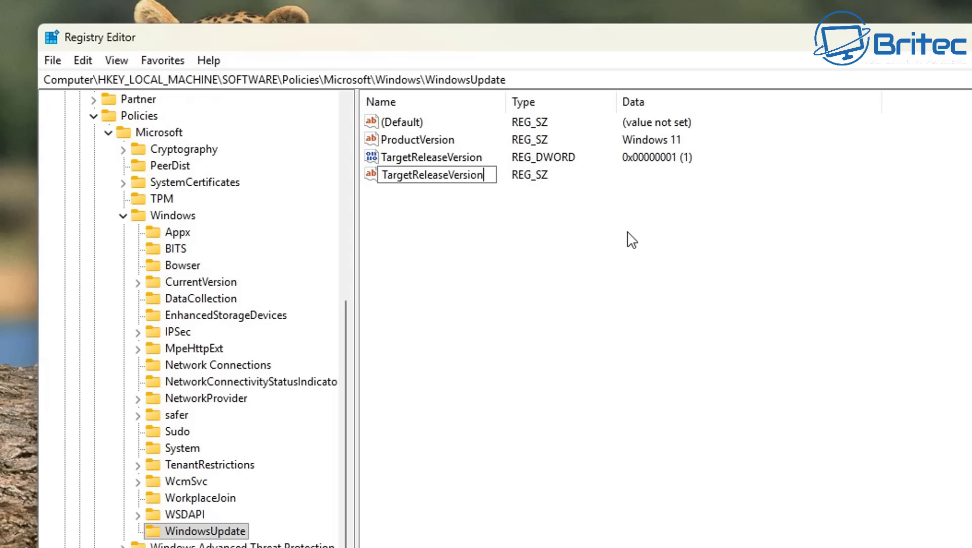
type("Info")
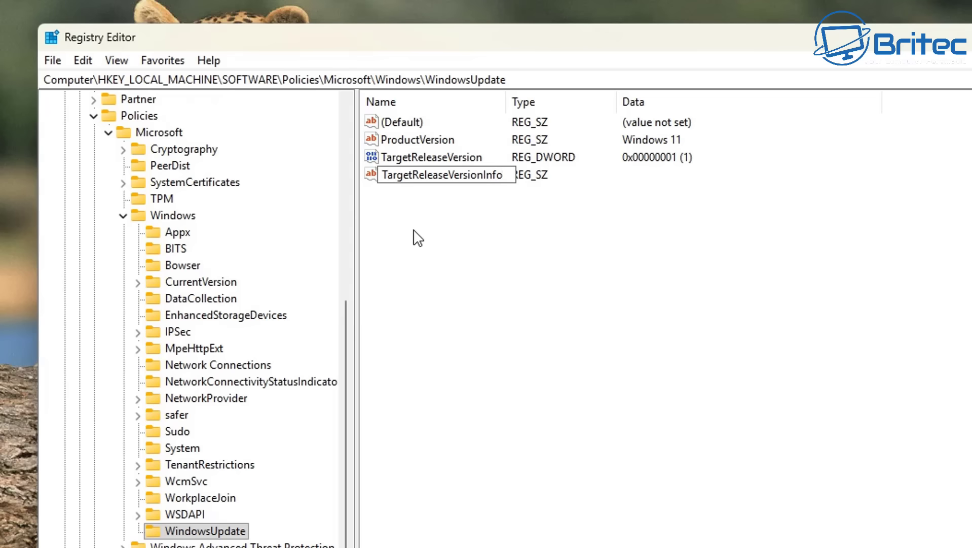
key("Return")
Step: Widen the Name column slightly and set the value data of TargetReleaseVersionInfo to 25H2
left_click_drag(507, 108, 524, 108)
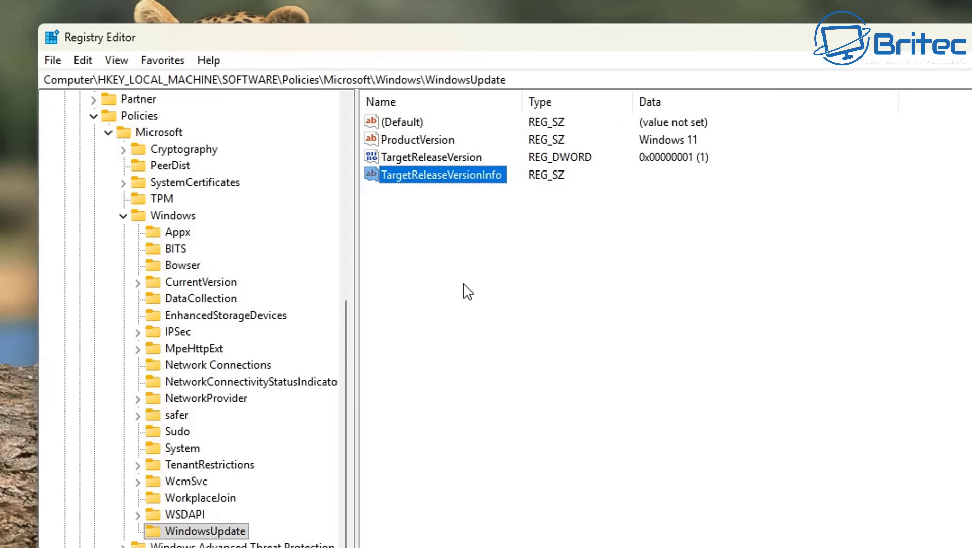
double_click(440, 174)
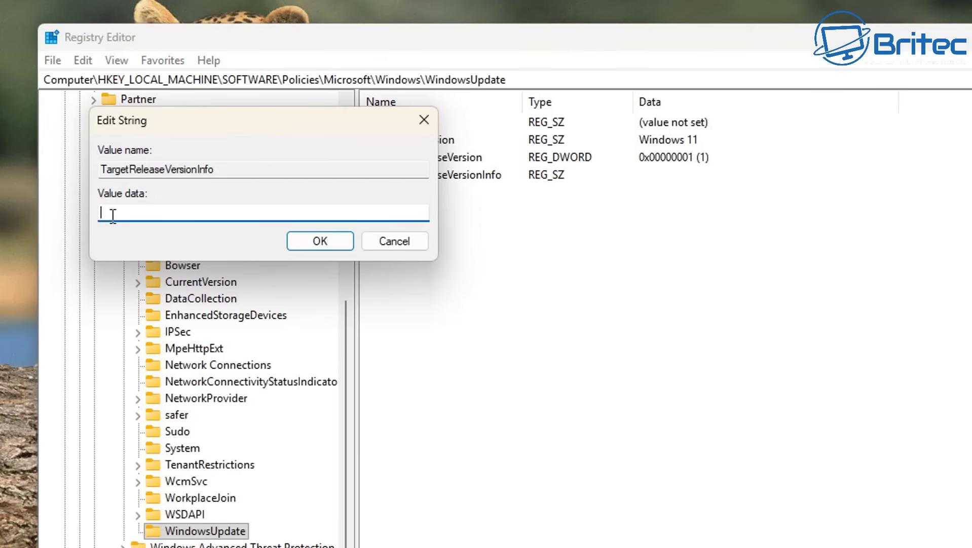
type("25H2")
left_click(320, 243)
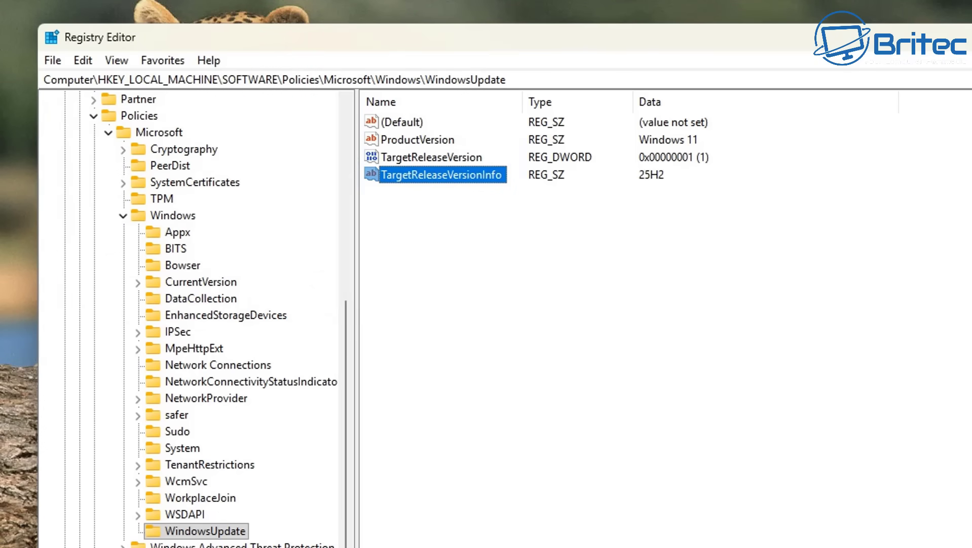
Step: Close the Registry Editor and restart the computer
key("alt+F4")
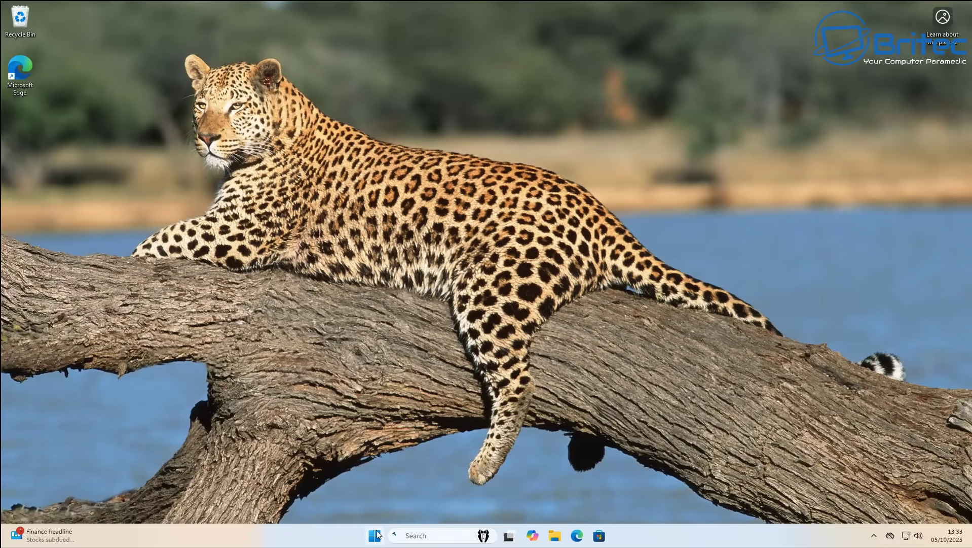
left_click(376, 535)
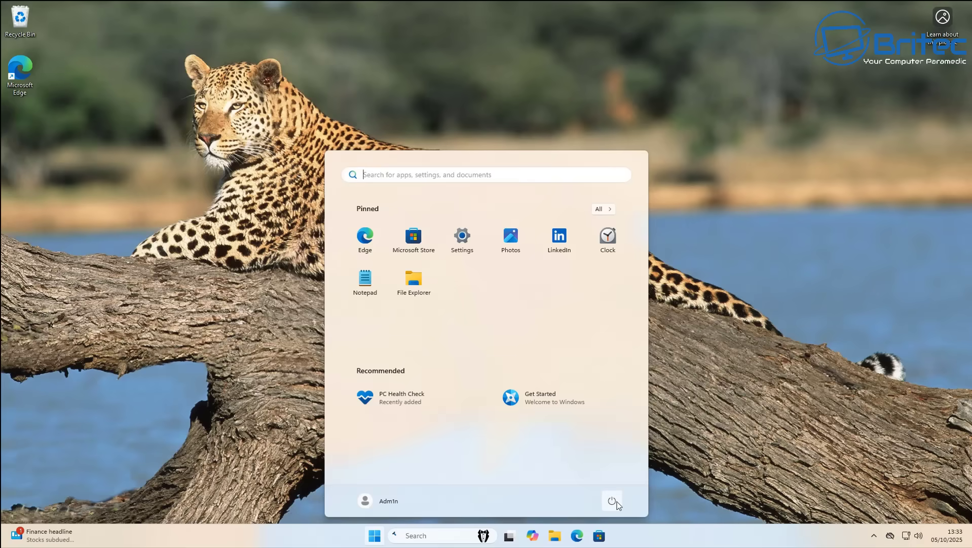
left_click(612, 501)
left_click(623, 481)
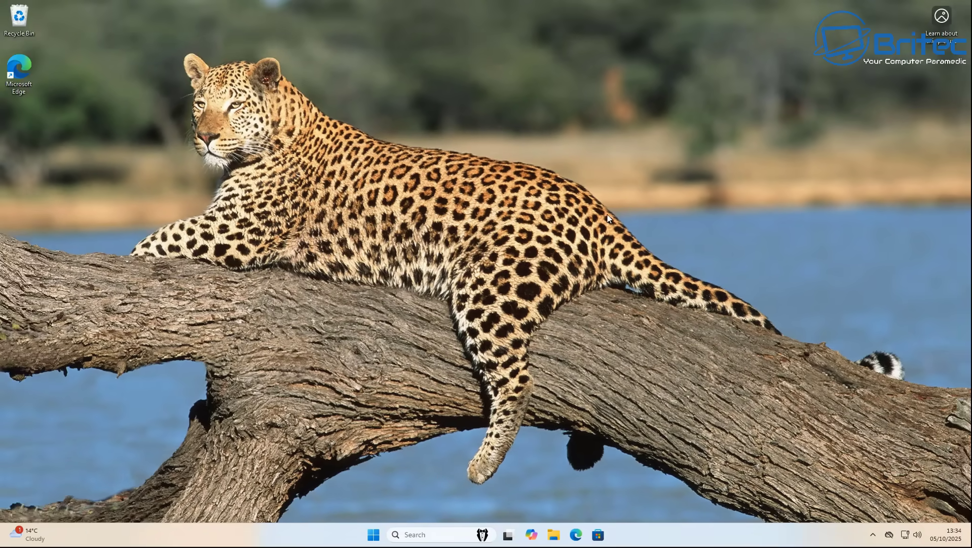
Step: Open the Windows Update page in Settings to examine the update status, and close Settings
left_click(374, 535)
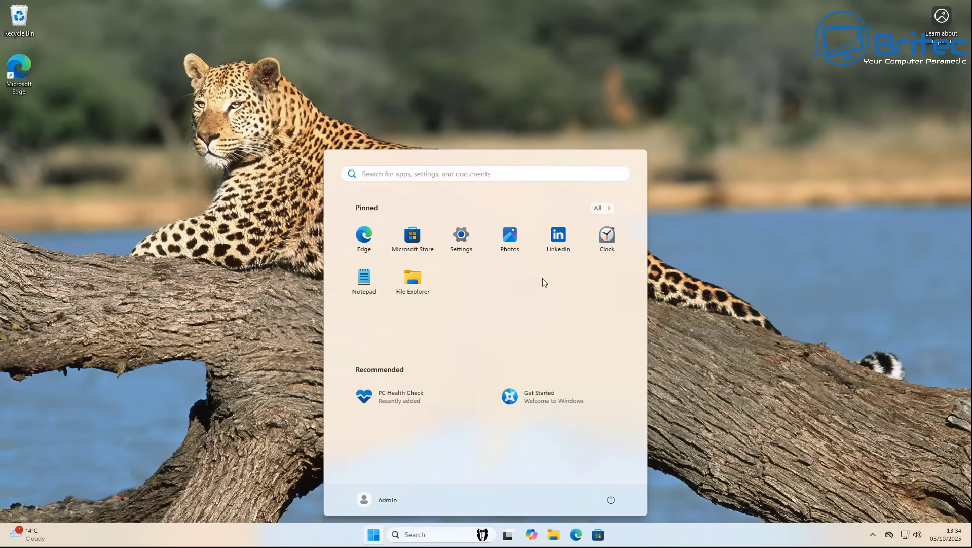
left_click(461, 238)
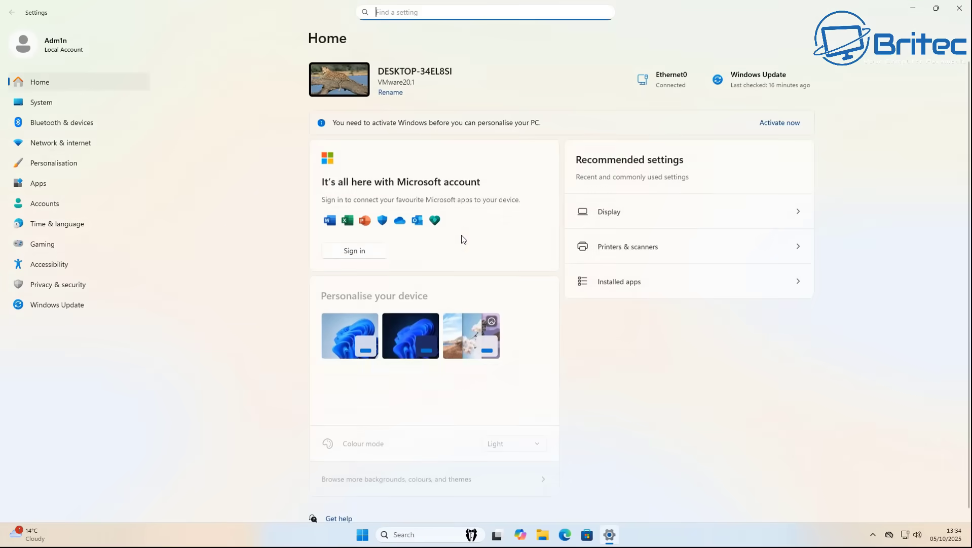
left_click(58, 306)
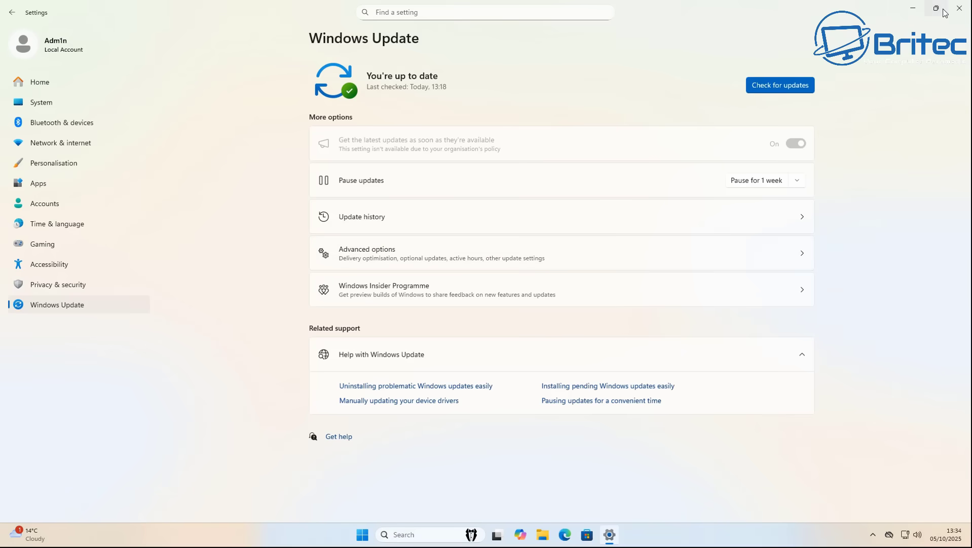
left_click(960, 10)
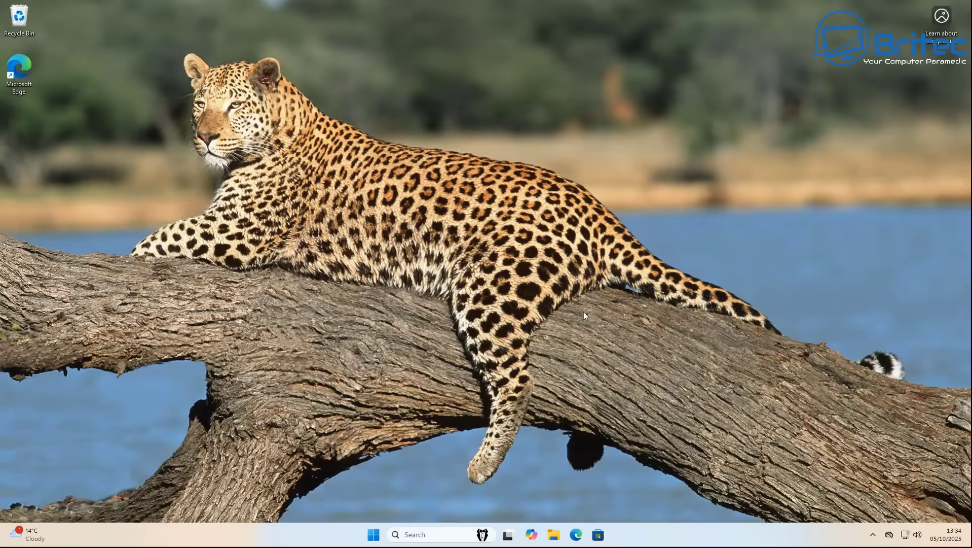
Step: Search for regedit, open the Registry Editor and allow it to make changes to the device
left_click(375, 534)
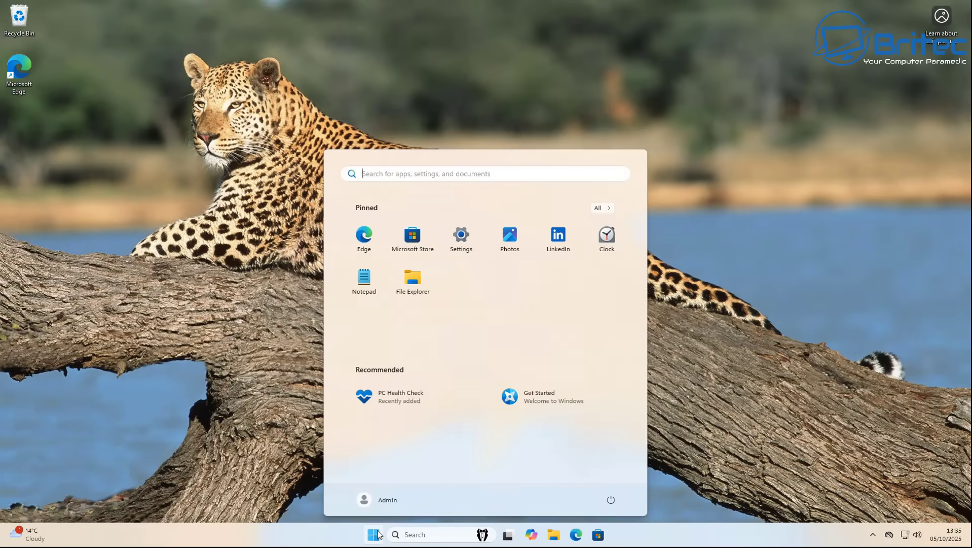
type("regedit")
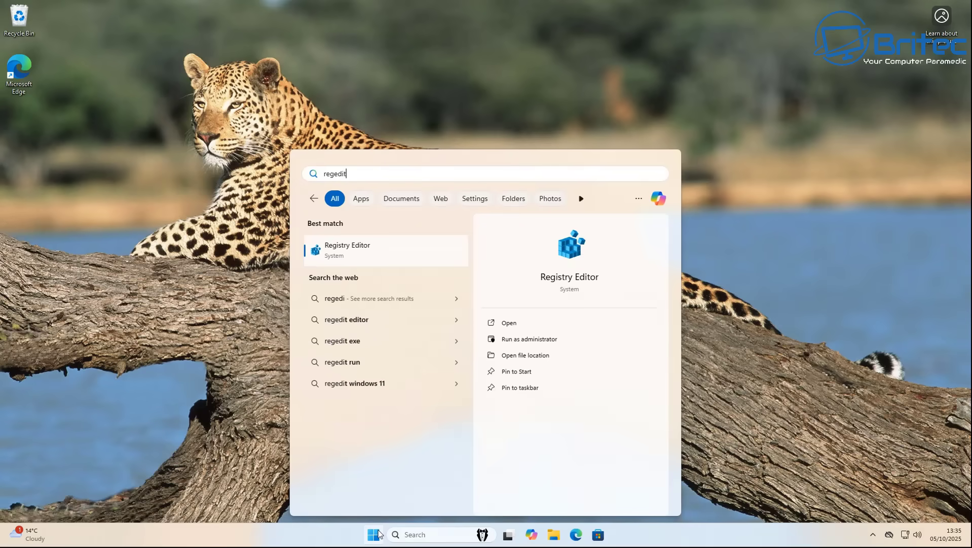
left_click(361, 248)
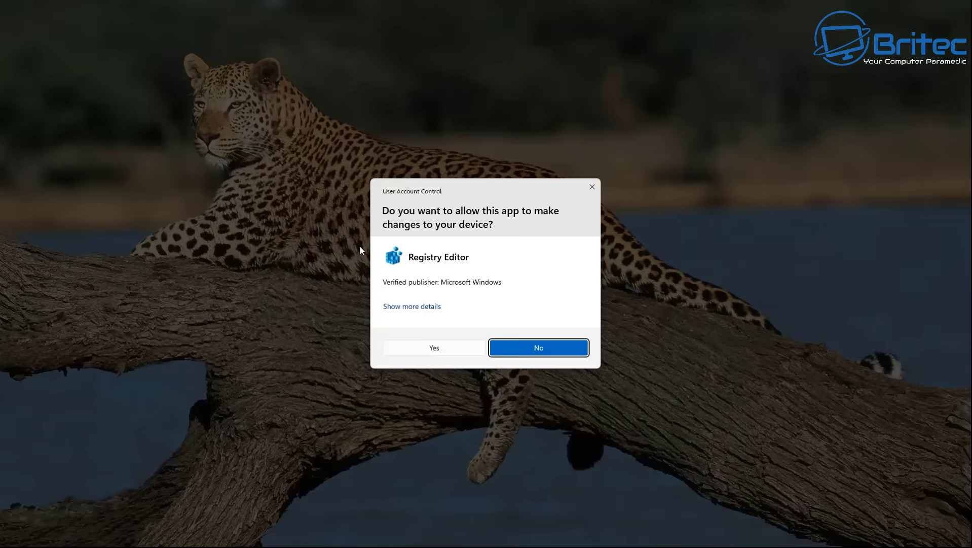
left_click(437, 350)
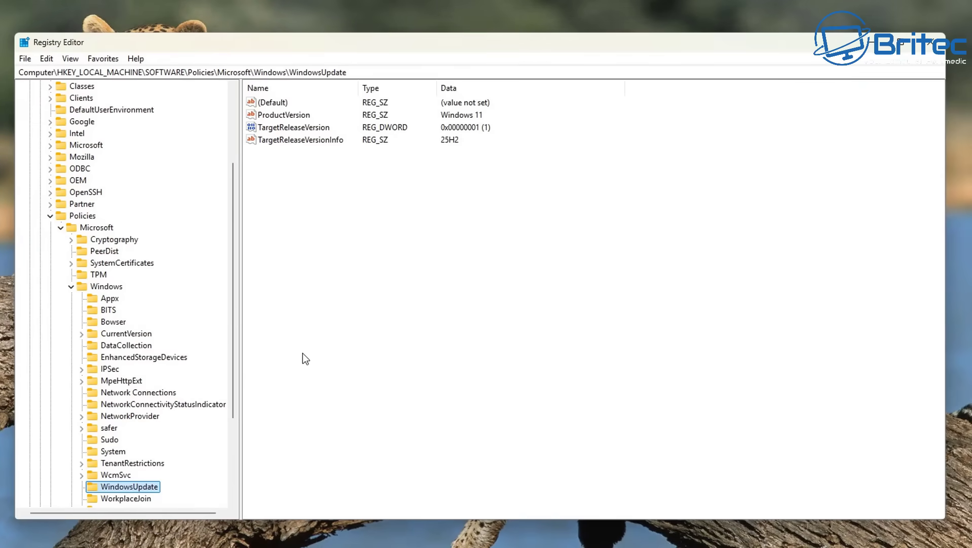
Step: Delete the WindowsUpdate key under the Windows policies key and close the Registry Editor
left_click(304, 143)
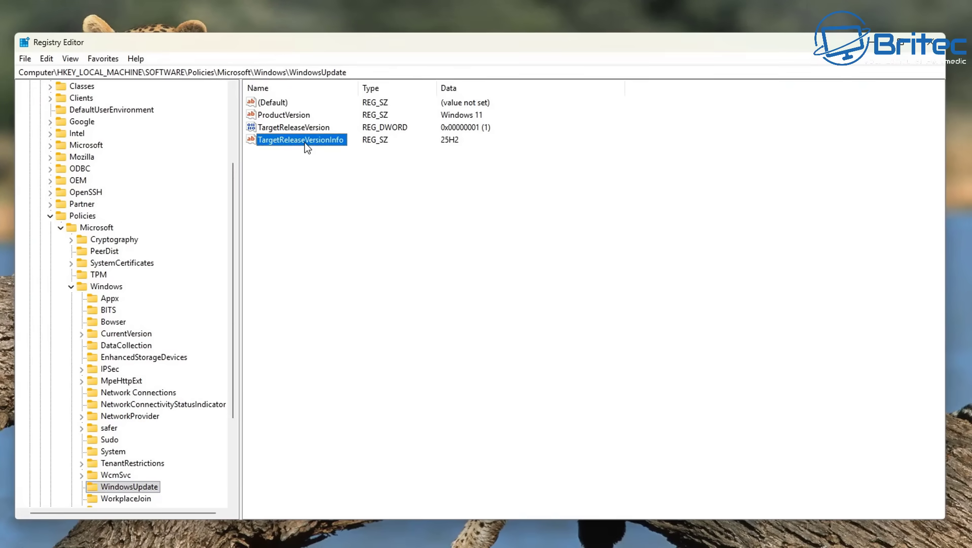
right_click(139, 486)
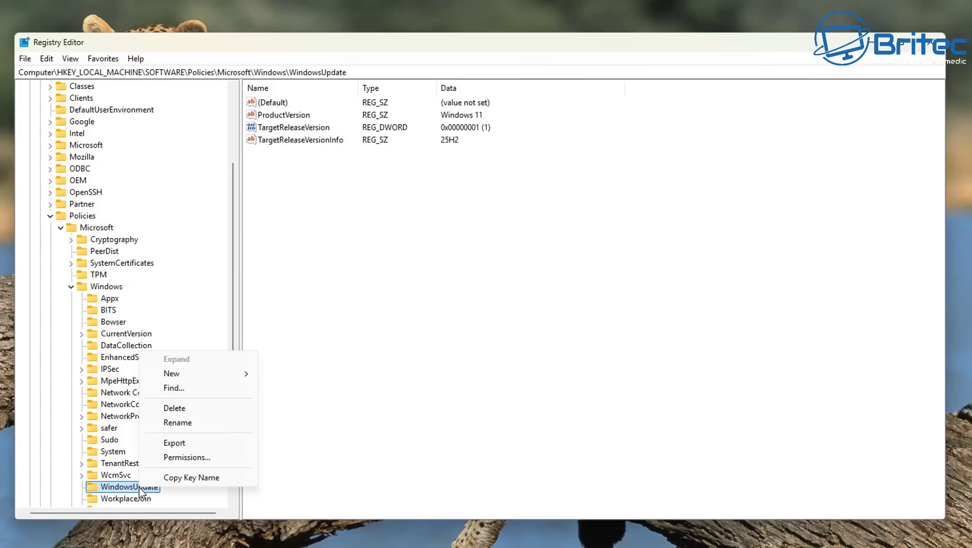
left_click(183, 408)
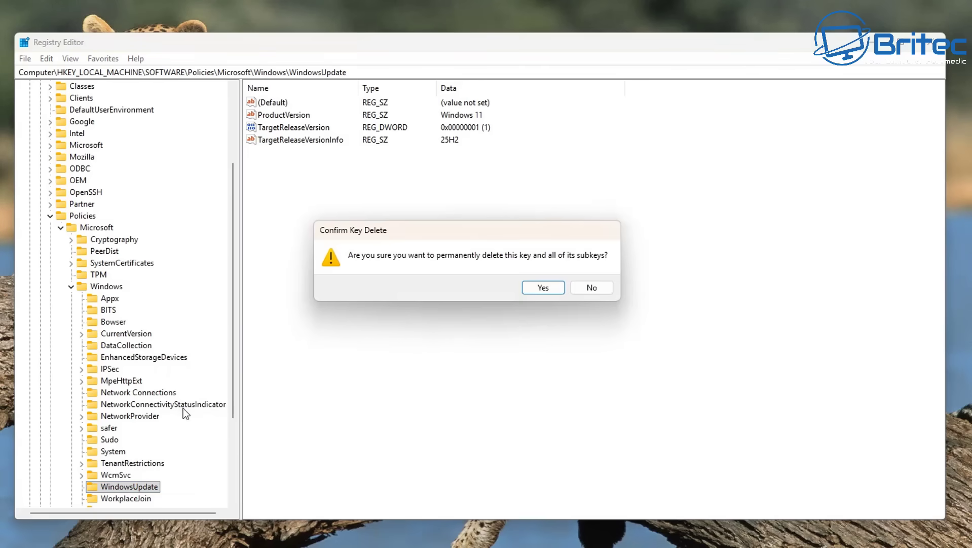
left_click(542, 287)
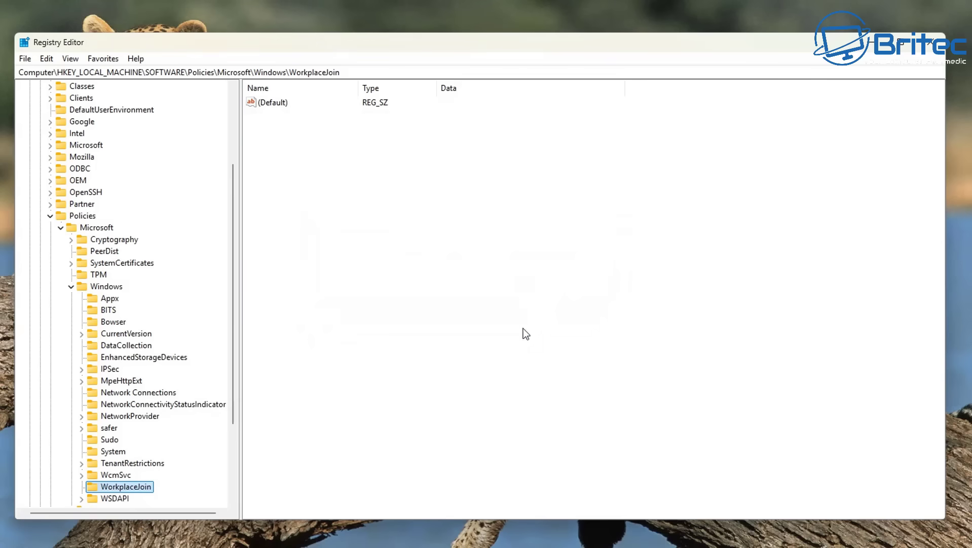
left_click(928, 48)
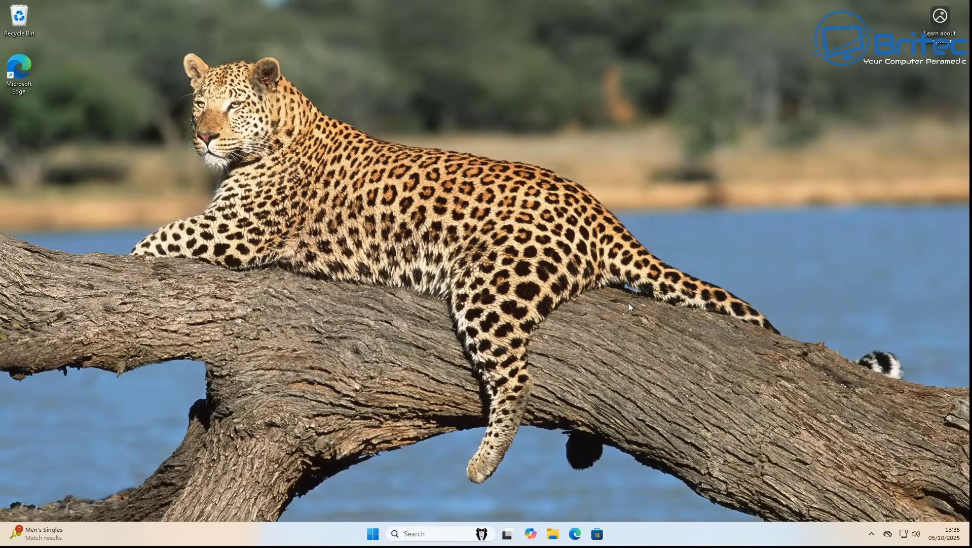